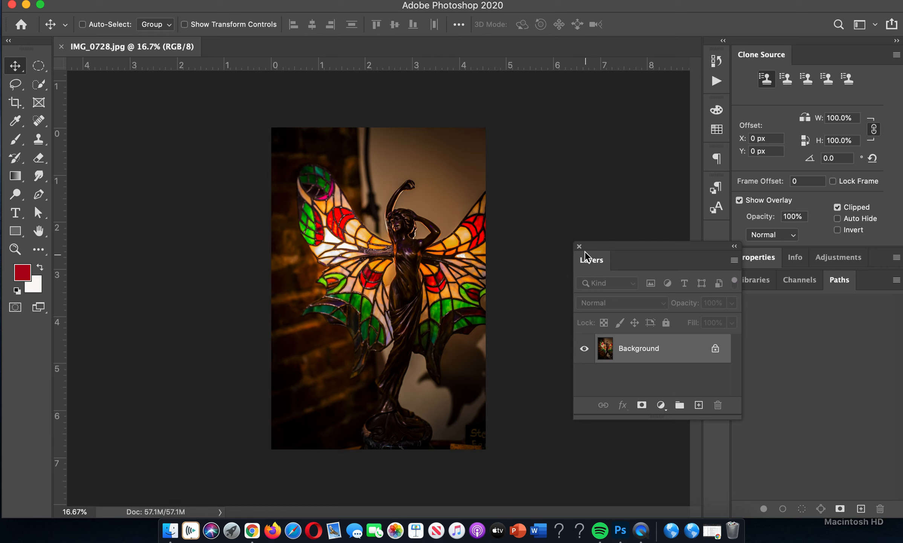
# Close the floating Layers panel, reopen it and dock it in the same group as Paths.
pyautogui.click(579, 246)
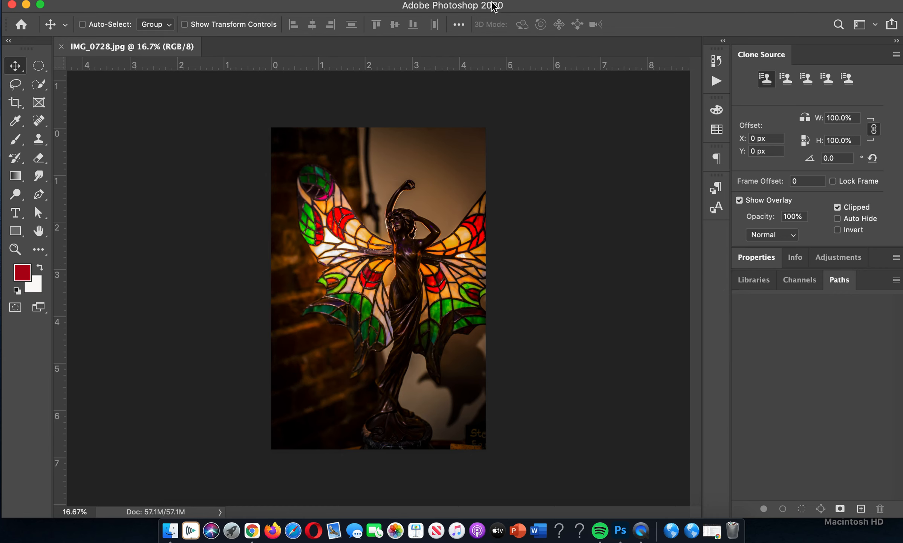
pyautogui.click(435, 5)
pyautogui.moveTo(436, 7)
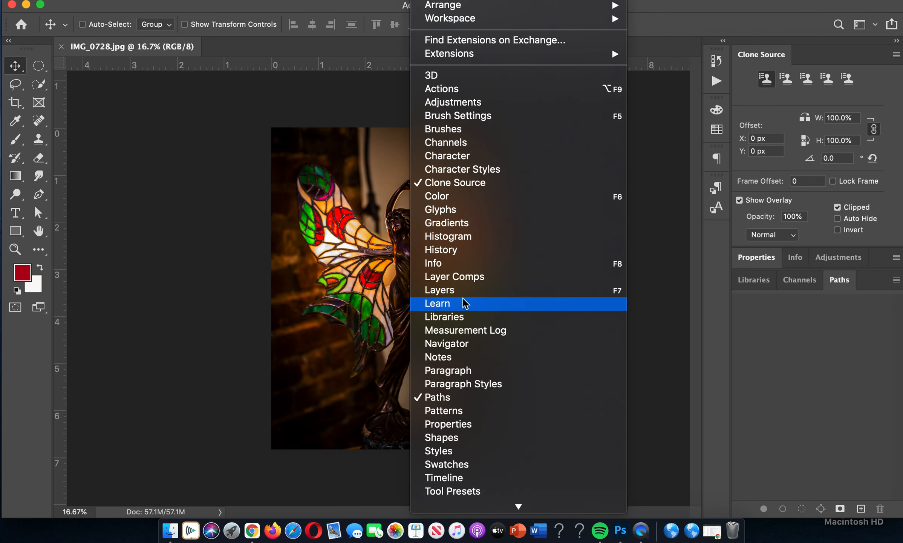
pyautogui.click(449, 291)
pyautogui.moveTo(674, 247); pyautogui.dragTo(858, 285)
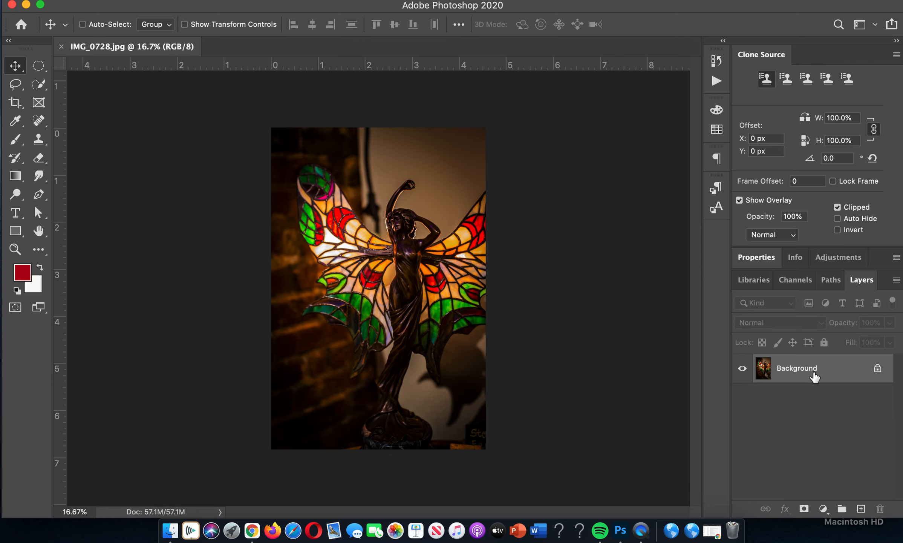
# Unlock the Background layer so it becomes a regular editable layer.
pyautogui.moveTo(813, 375)
pyautogui.mouseDown()
pyautogui.moveTo(842, 409)
pyautogui.moveTo(861, 467)
pyautogui.moveTo(818, 373)
pyautogui.mouseUp()
pyautogui.click(877, 369)
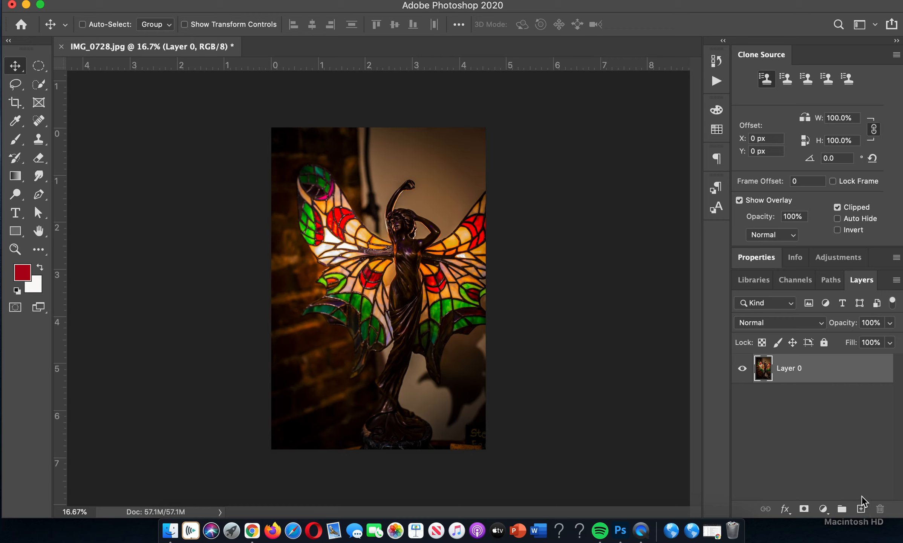
pyautogui.rightClick(819, 366)
pyautogui.moveTo(689, 509)
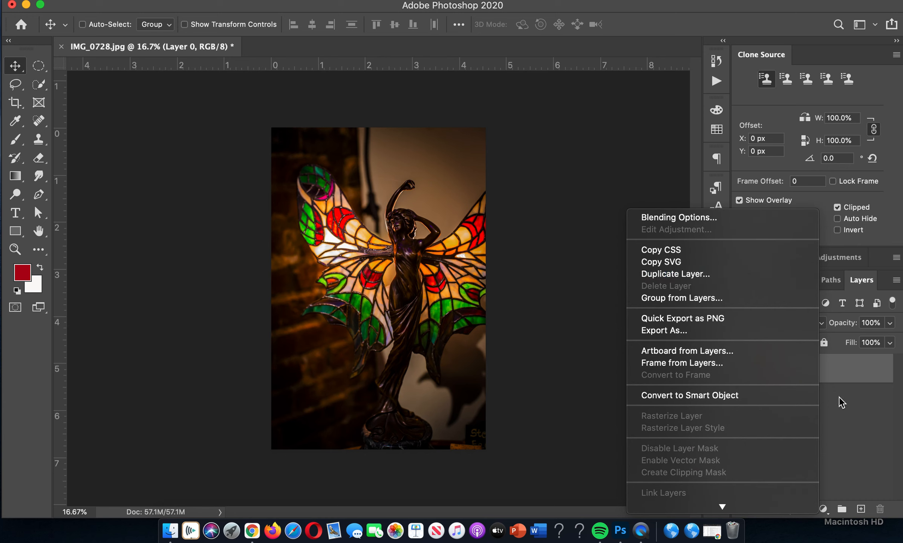
pyautogui.click(850, 417)
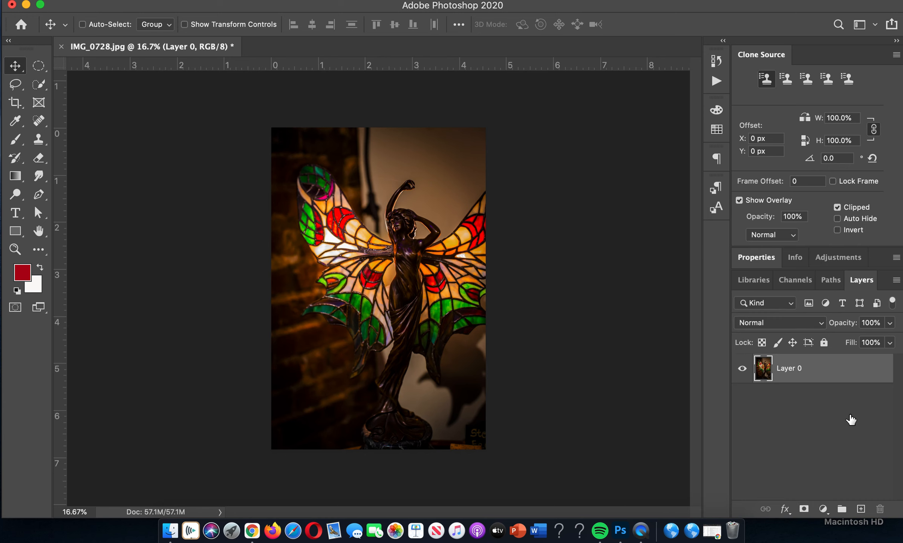
pyautogui.click(897, 280)
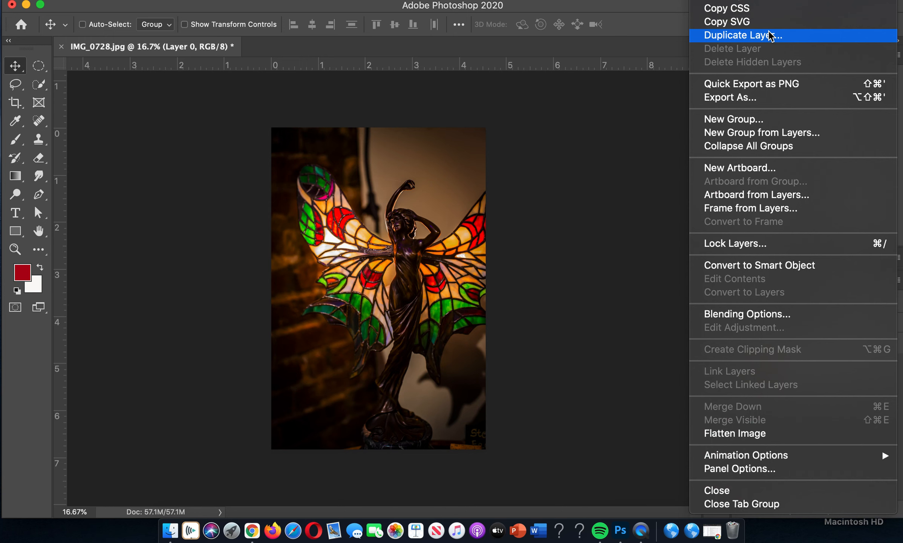
pyautogui.click(604, 268)
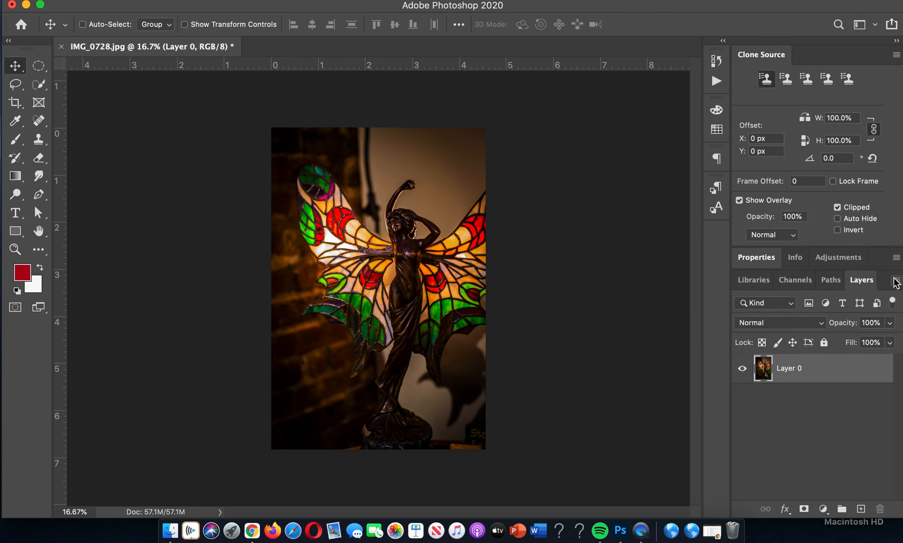
# Duplicate Layer 0 and hide the original layer.
pyautogui.moveTo(888, 373); pyautogui.dragTo(868, 505)
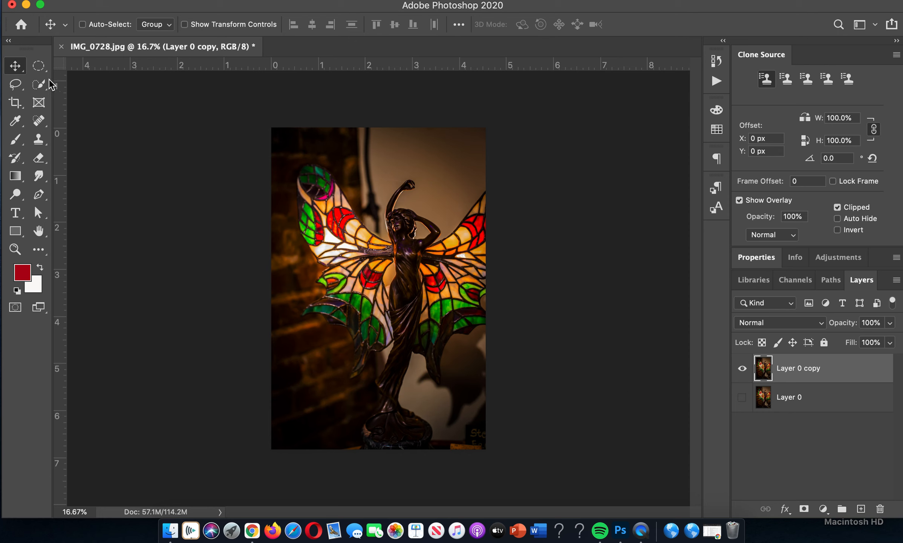
# Select the lamp with the rectangular Object Selection tool and subtract the wall area beneath its right wing with a size 200 Quick Selection brush.
pyautogui.moveTo(39, 84); pyautogui.dragTo(72, 83)
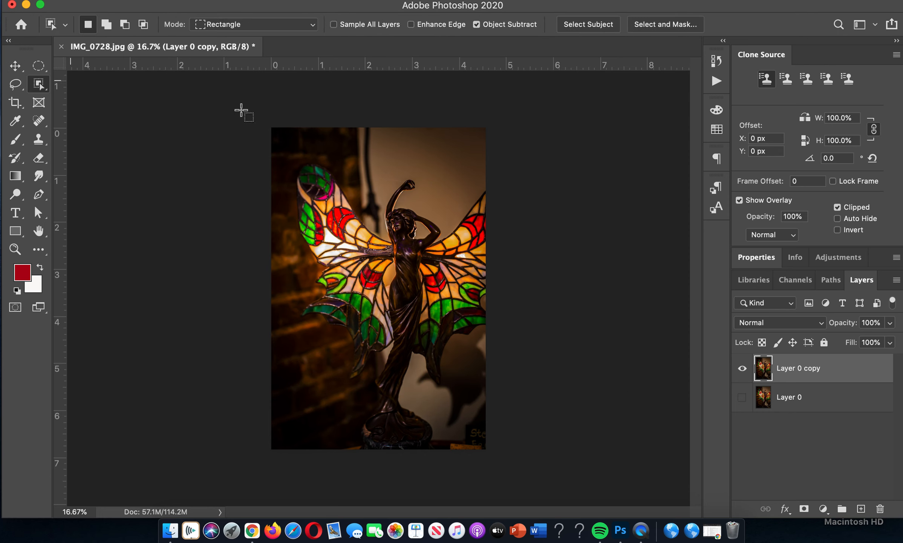
pyautogui.moveTo(283, 139); pyautogui.dragTo(494, 466)
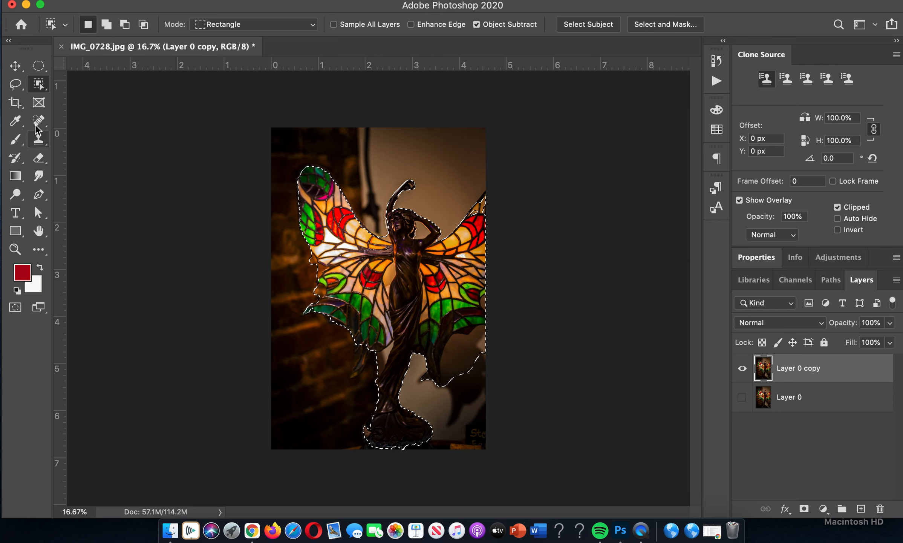
pyautogui.rightClick(38, 83)
pyautogui.click(97, 92)
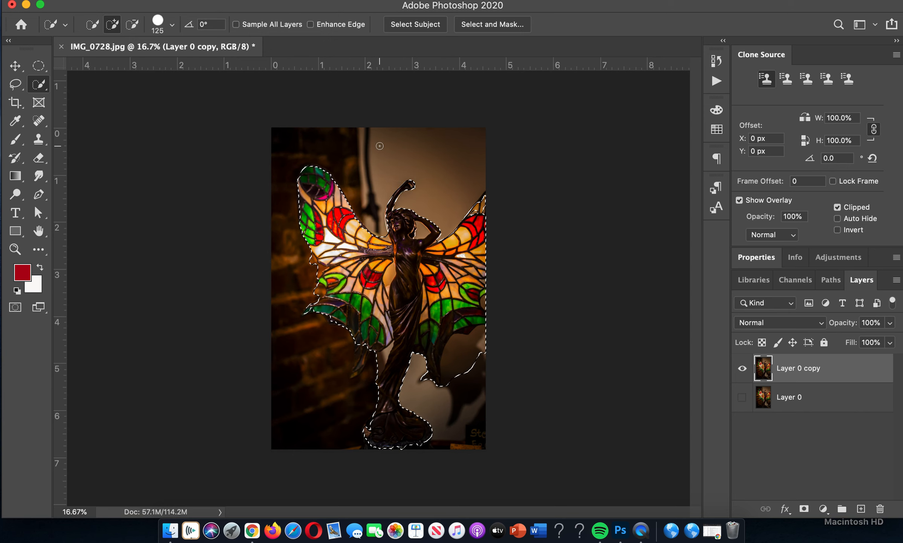
pyautogui.press(']')
pyautogui.press(']')
pyautogui.press(']')
pyautogui.press(']')
pyautogui.press(']')
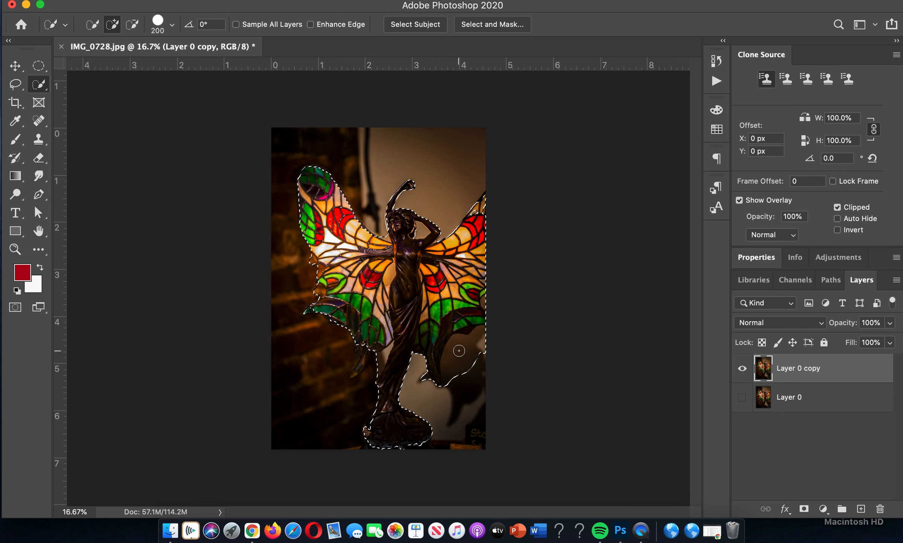
pyautogui.press('alt')
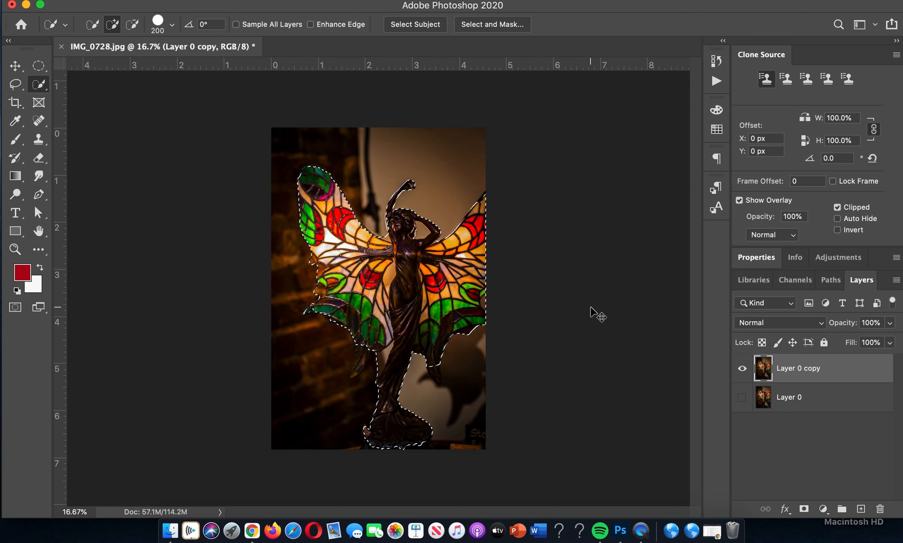
# Copy the selected lamp to its own layer, check the cutout with Layer 0 copy hidden, and rename the new layer Lamp.
pyautogui.hotkey('ctrl', 'j')
pyautogui.click(742, 397)
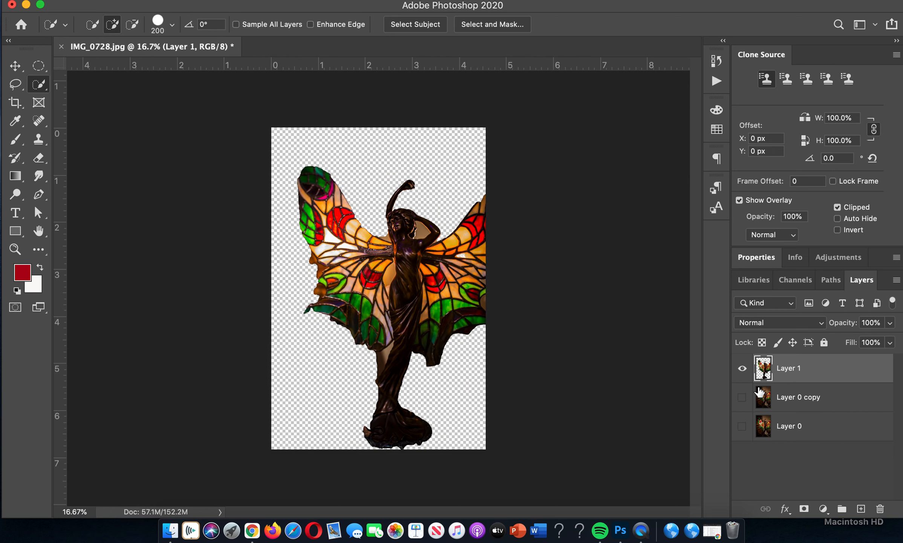
pyautogui.doubleClick(788, 368)
pyautogui.write('Fa')
pyautogui.press('Return')
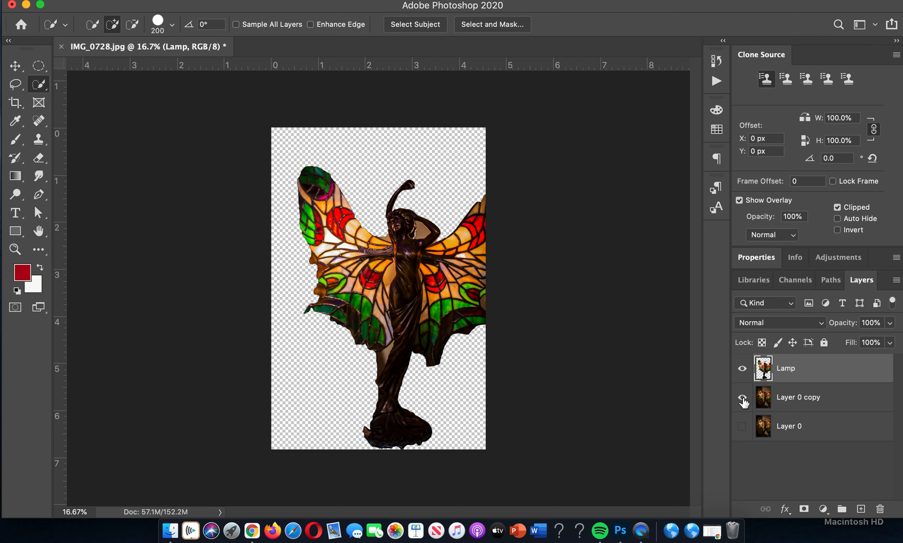
pyautogui.click(742, 397)
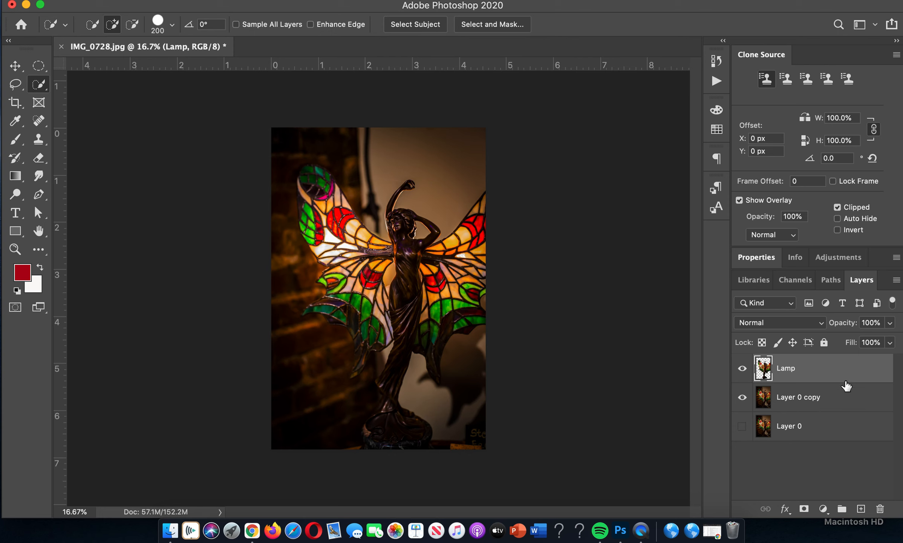
pyautogui.keyDown('shift'); pyautogui.click(829, 402); pyautogui.keyUp('shift')
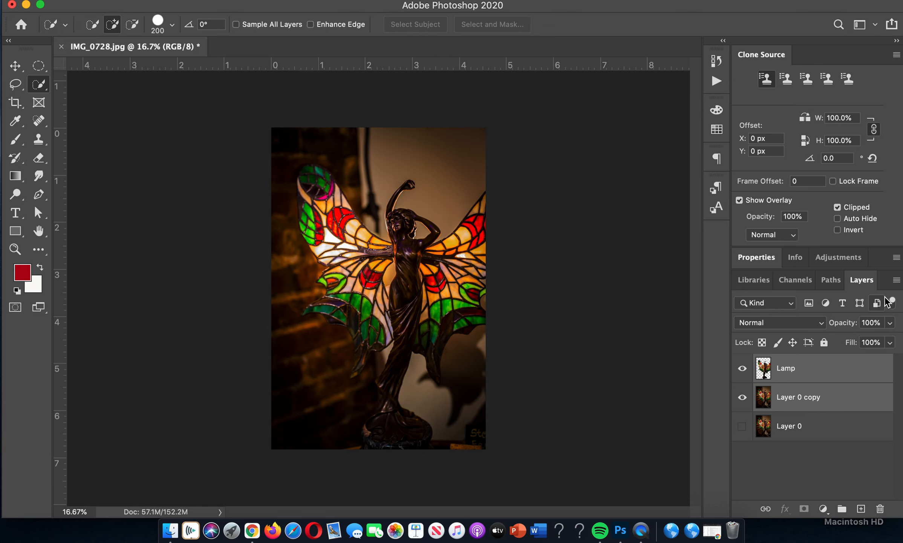
pyautogui.click(896, 279)
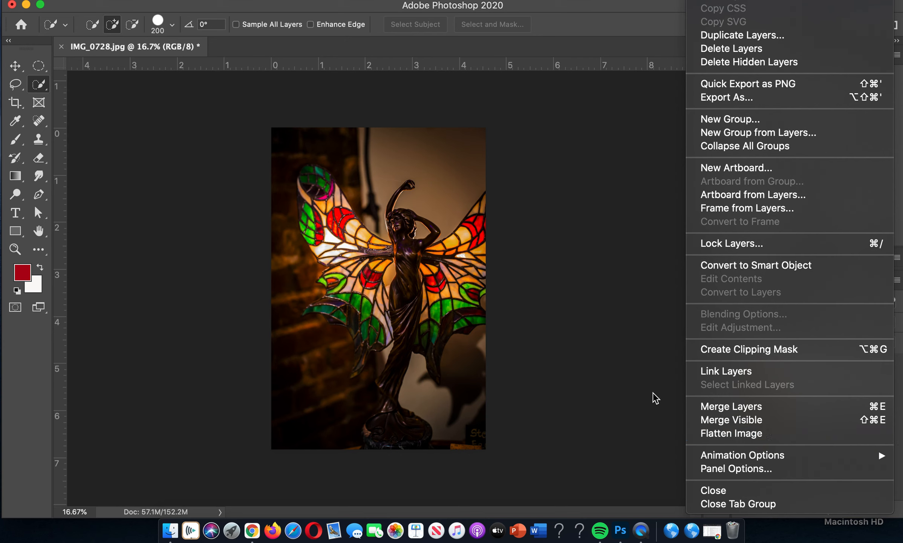
pyautogui.click(646, 382)
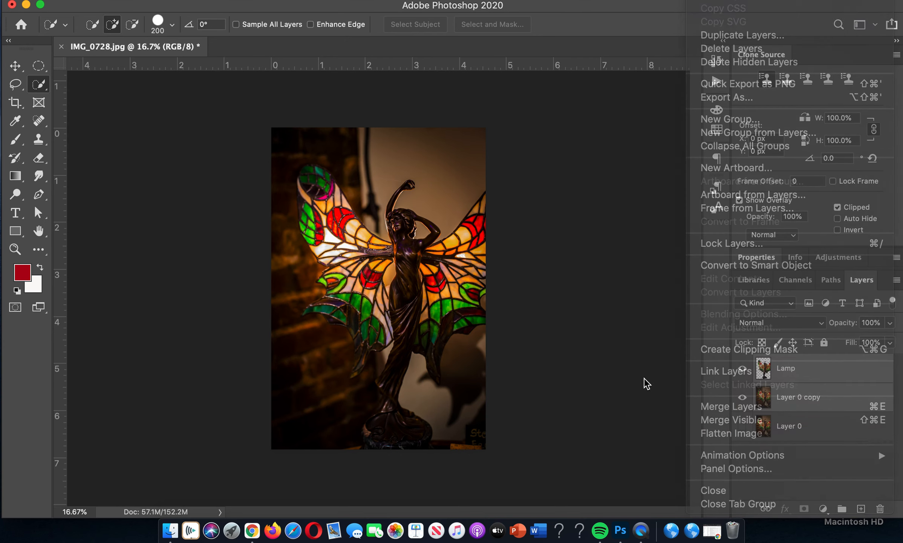
pyautogui.click(821, 425)
# Show the available adjustments and add a Brightness/Contrast adjustment layer above the Lamp layer.
pyautogui.click(819, 377)
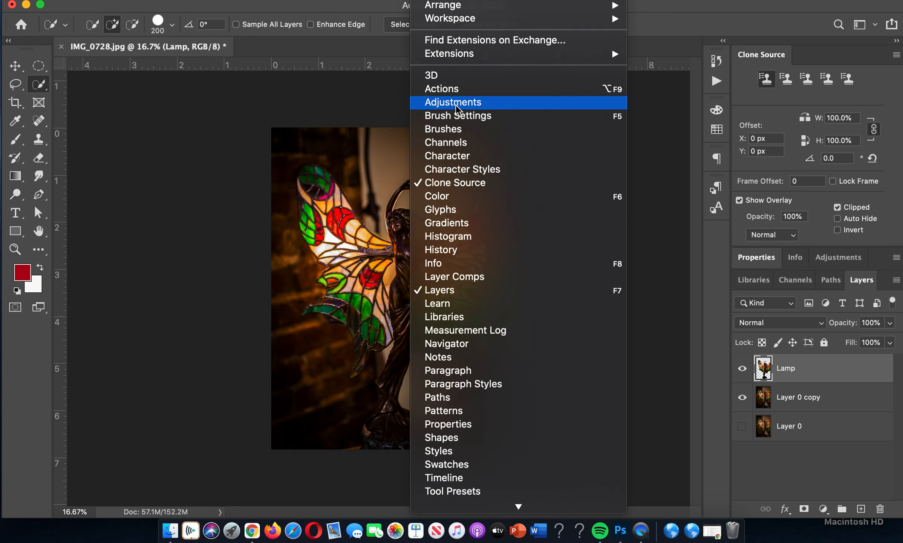
pyautogui.click(455, 101)
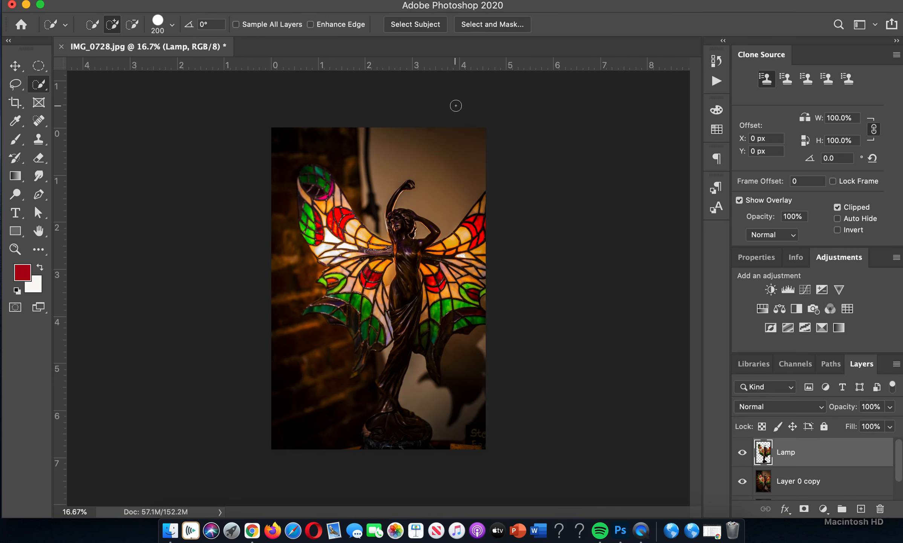
pyautogui.click(771, 289)
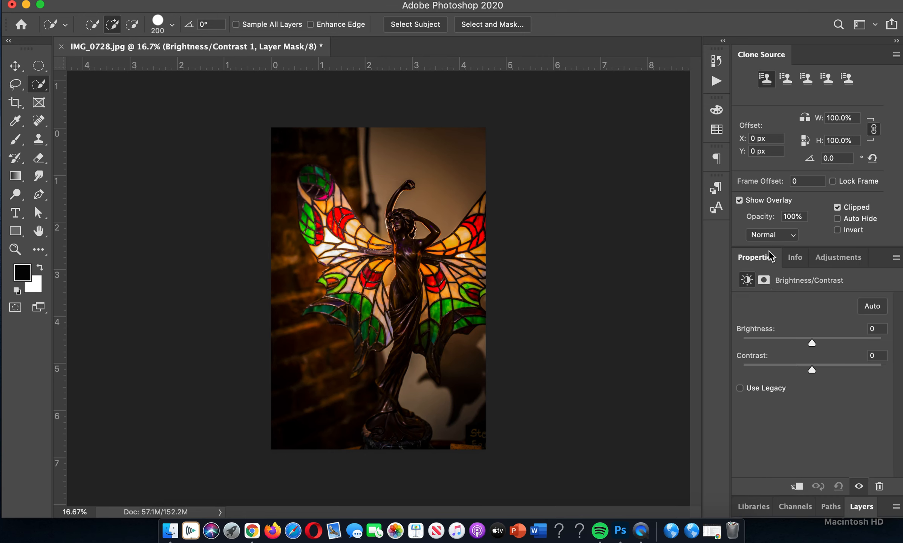
# Group the Adjustments panel with Clone Source and close the Properties and Info panels.
pyautogui.moveTo(834, 256)
pyautogui.mouseDown()
pyautogui.moveTo(835, 140)
pyautogui.moveTo(822, 53)
pyautogui.mouseUp()
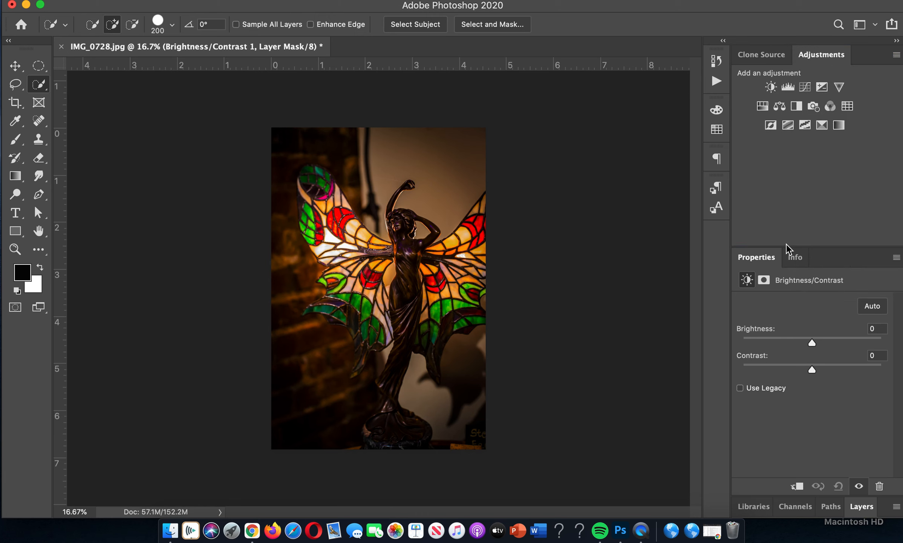
pyautogui.moveTo(762, 261); pyautogui.dragTo(601, 209)
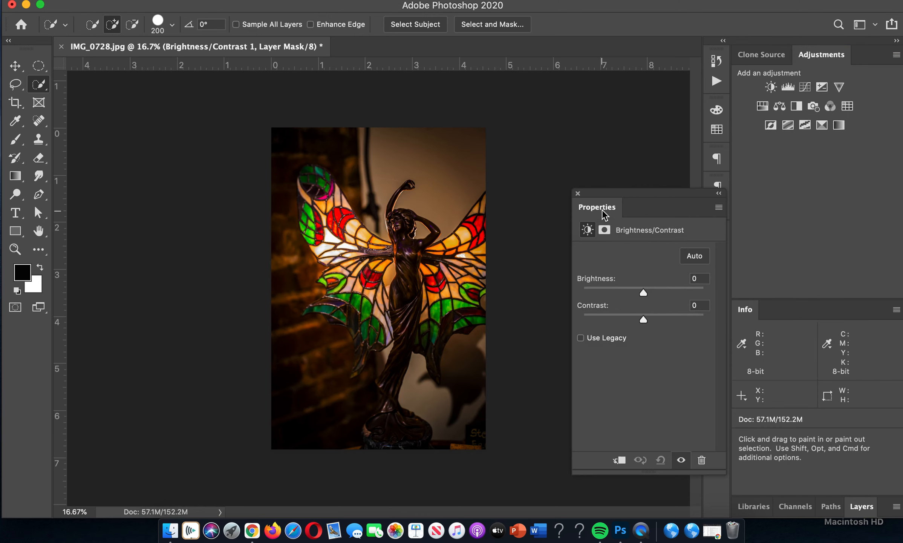
pyautogui.click(578, 193)
pyautogui.moveTo(759, 317); pyautogui.dragTo(592, 230)
pyautogui.click(578, 213)
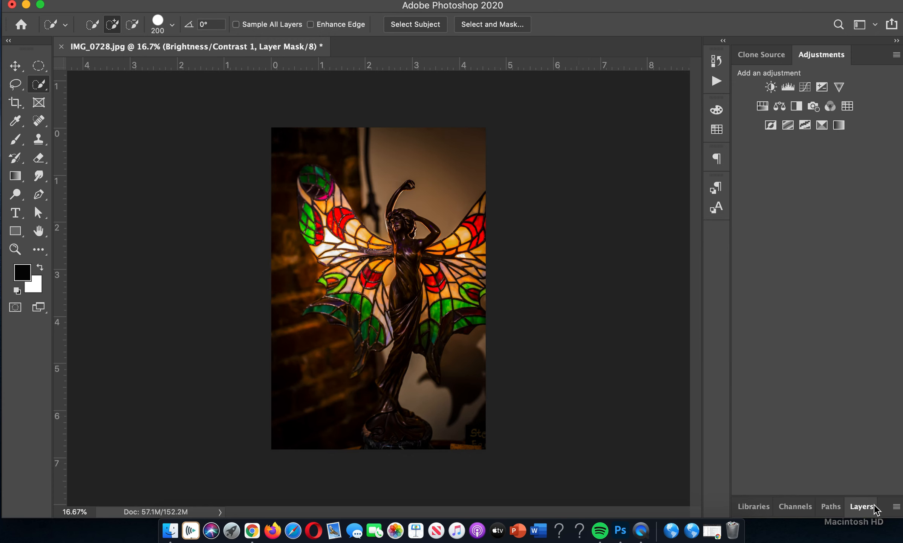
# Undock the Layers panel and float it below the Adjustments panel.
pyautogui.moveTo(817, 288); pyautogui.dragTo(767, 273)
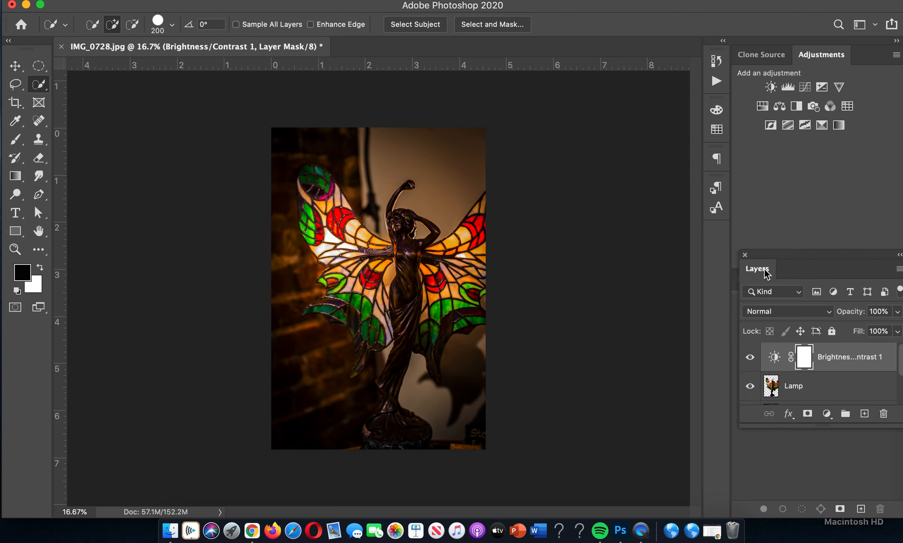
pyautogui.moveTo(821, 255); pyautogui.dragTo(816, 255)
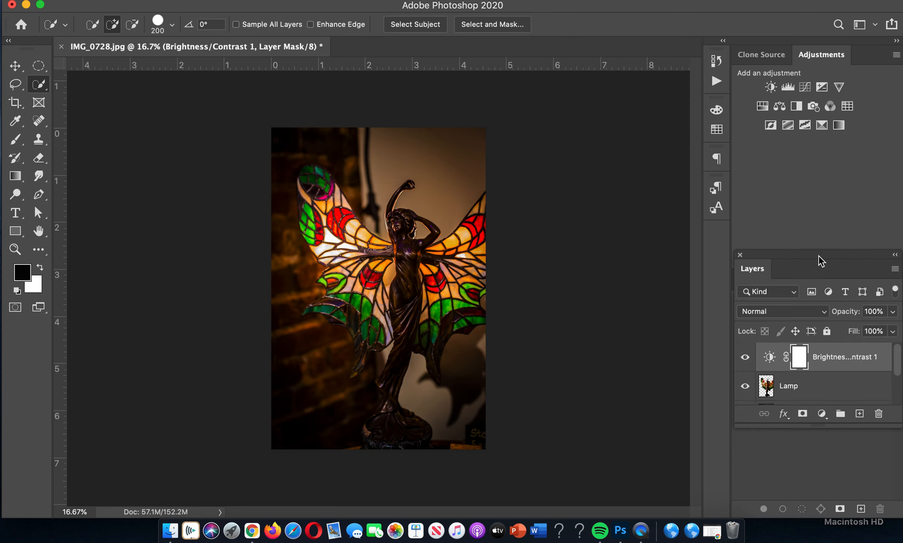
pyautogui.scroll(-2, 834, 385)
pyautogui.scroll(2, 834, 377)
# Clip the Brightness/Contrast adjustment to the Lamp layer and set its brightness to 47.
pyautogui.click(769, 358)
pyautogui.doubleClick(768, 358)
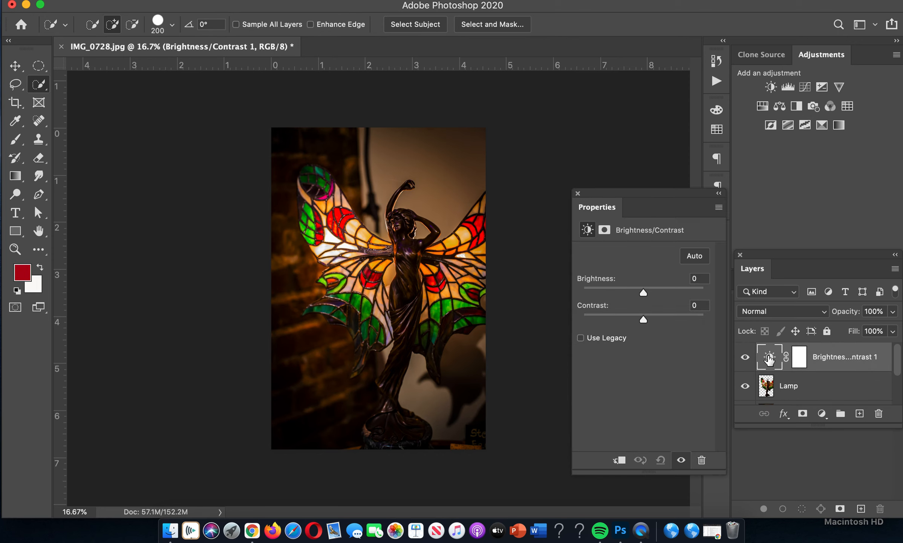
pyautogui.moveTo(643, 289)
pyautogui.mouseDown()
pyautogui.moveTo(631, 289)
pyautogui.moveTo(653, 289)
pyautogui.moveTo(631, 289)
pyautogui.moveTo(690, 289)
pyautogui.moveTo(628, 288)
pyautogui.mouseUp()
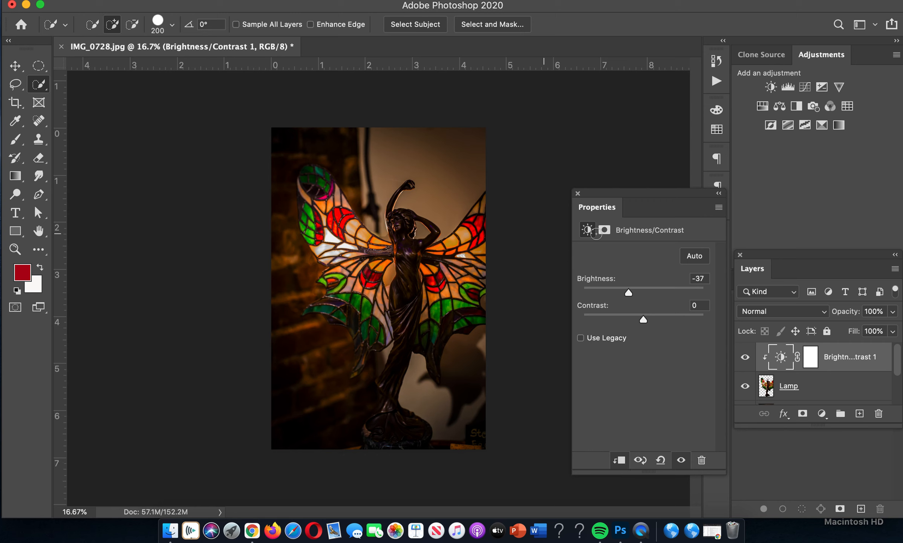
pyautogui.moveTo(628, 292); pyautogui.dragTo(640, 292)
pyautogui.click(661, 292)
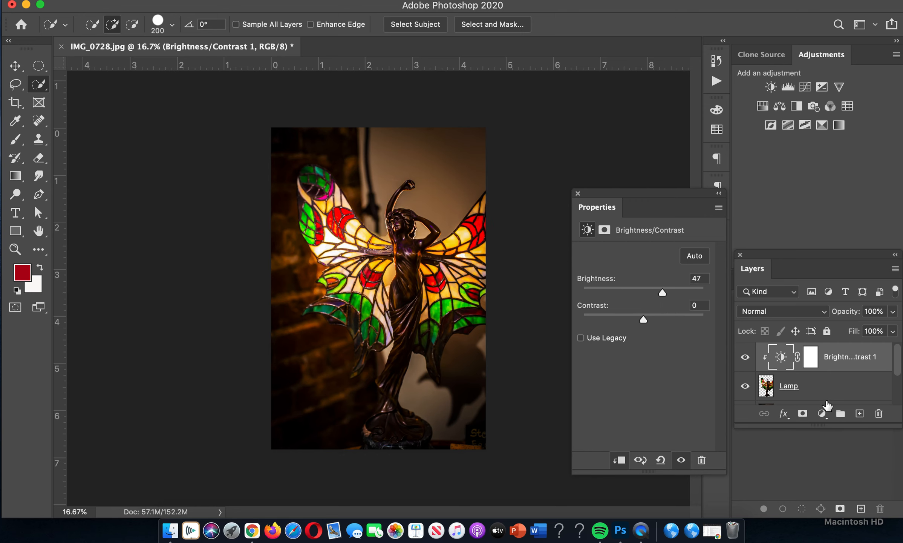
# Close the adjustment's properties and lengthen the Layers panel to fit all four layers.
pyautogui.scroll(-2, 844, 367)
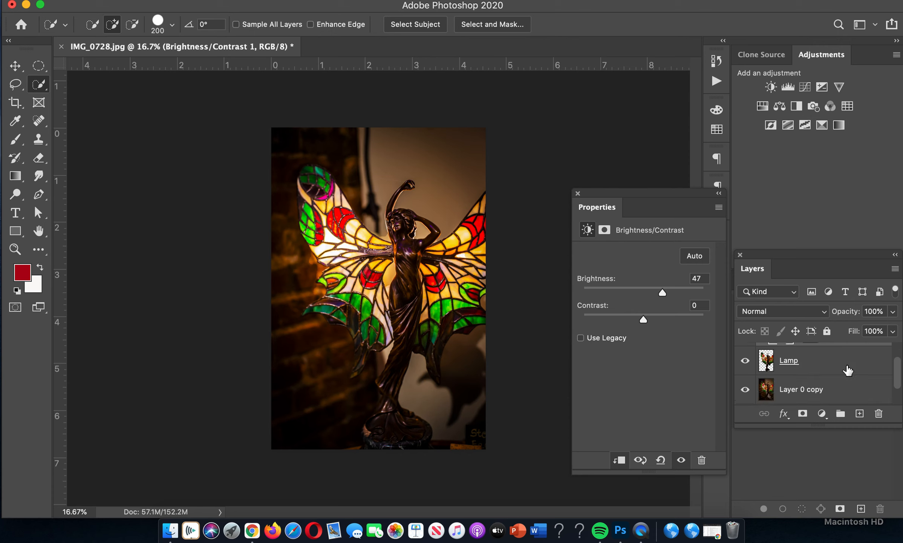
pyautogui.click(578, 193)
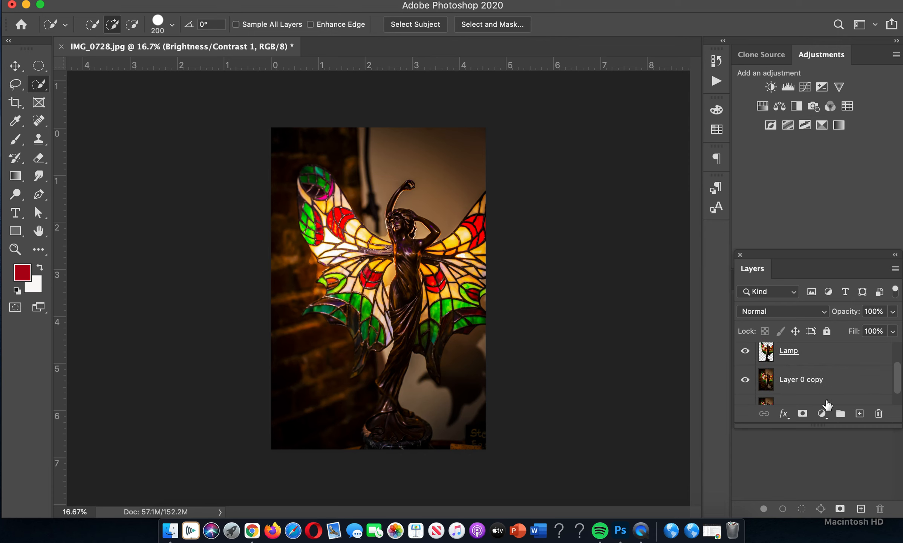
pyautogui.moveTo(832, 425); pyautogui.dragTo(834, 500)
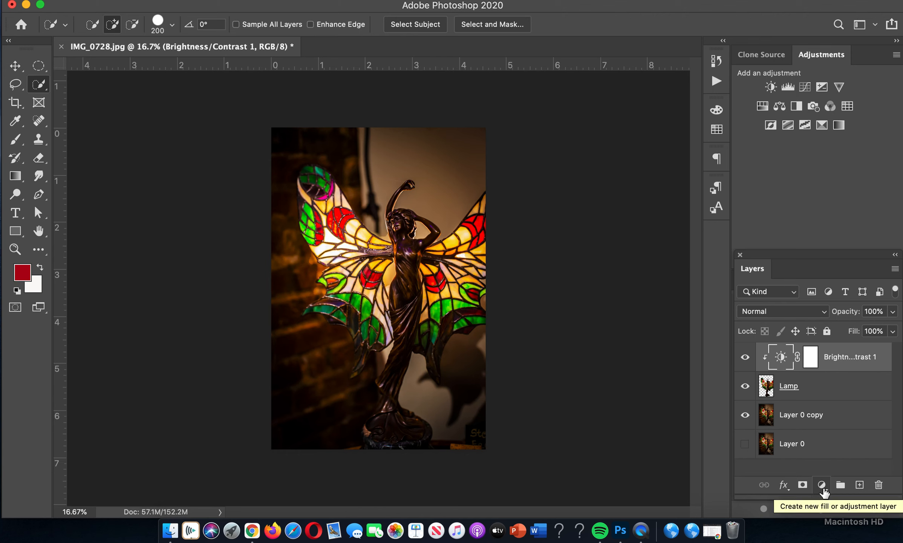
# Add a Color Lookup adjustment layer above Brightness/Contrast and apply the Candlelight.CUBE 3D LUT to it.
pyautogui.click(822, 486)
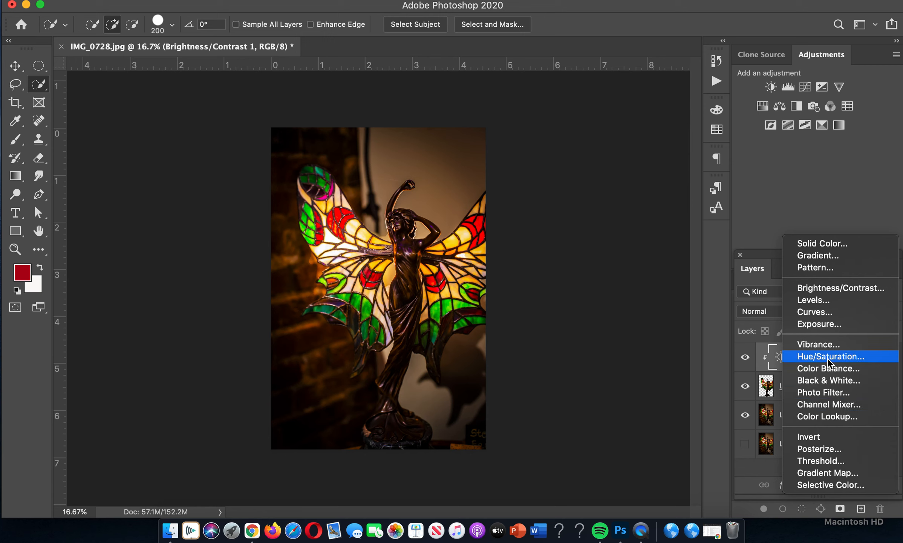
pyautogui.click(831, 417)
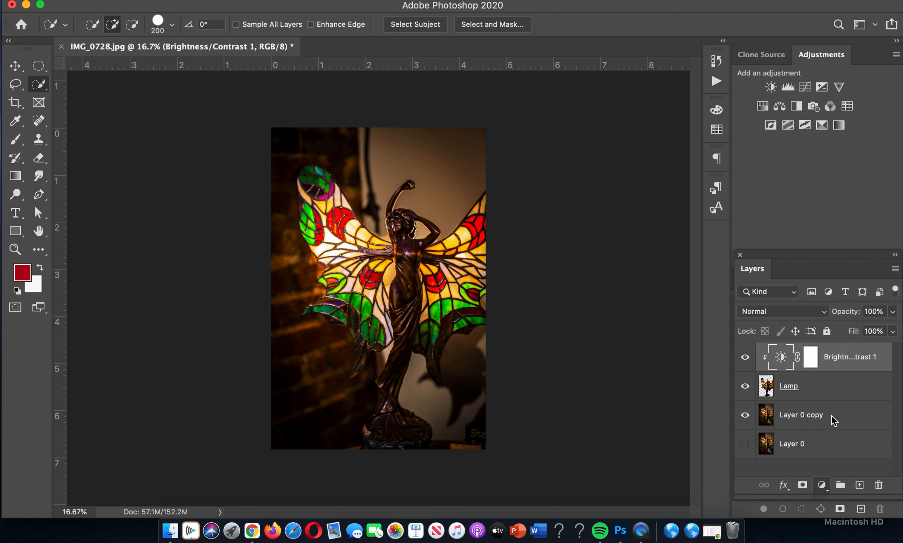
pyautogui.click(661, 254)
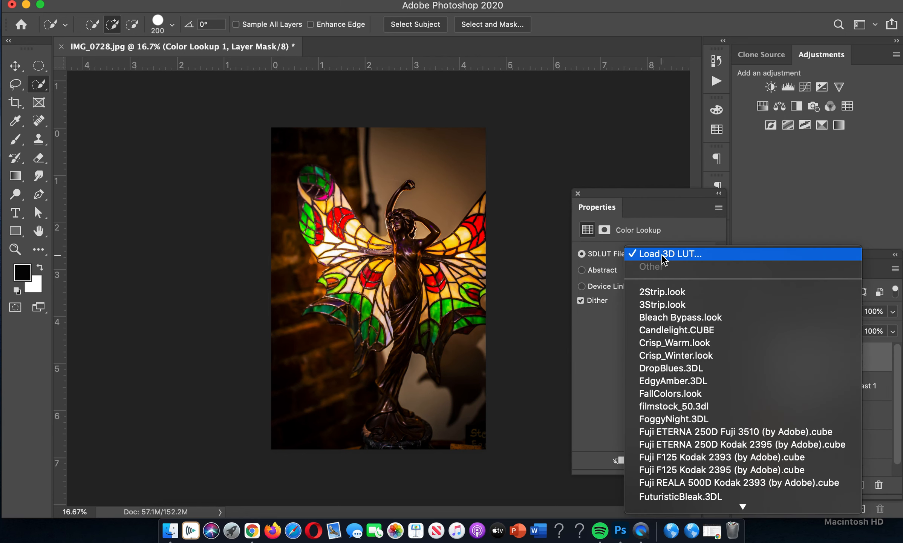
pyautogui.click(680, 324)
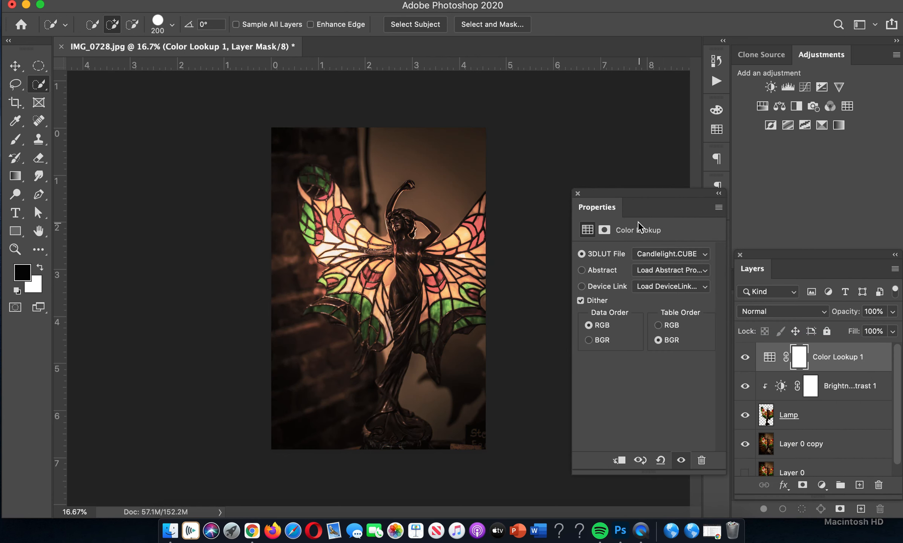
# Try the Fuji ETERNA 250D Fuji 3510 and LateSunset.3DL looks on the Color Lookup adjustment.
pyautogui.click(653, 255)
pyautogui.click(660, 358)
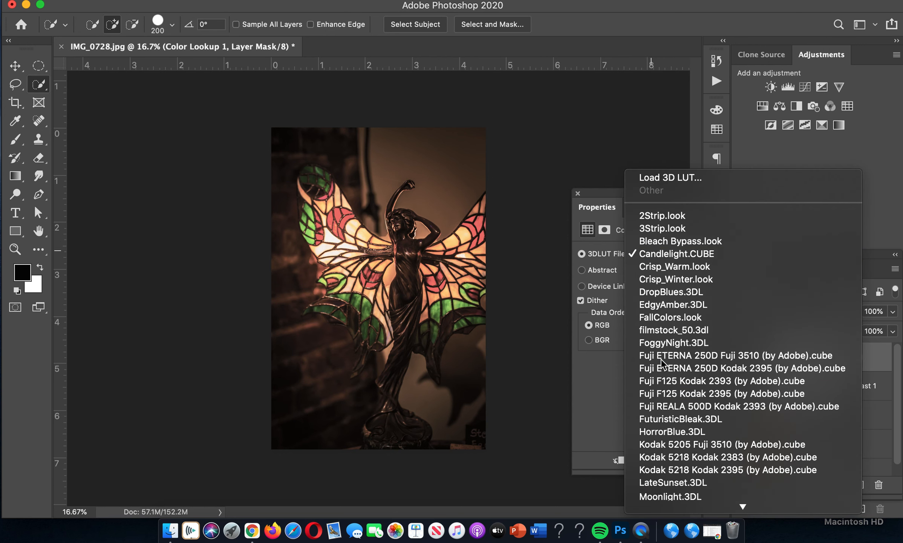
pyautogui.click(652, 258)
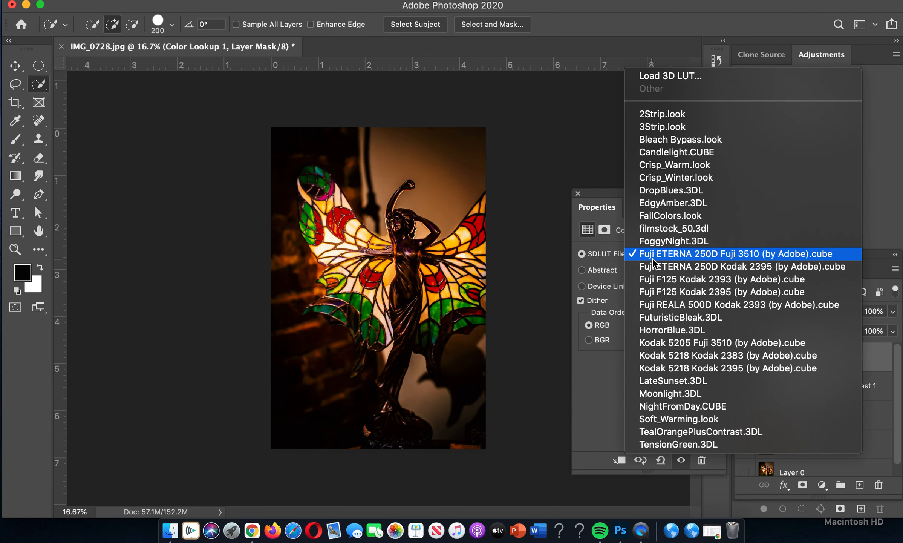
pyautogui.click(661, 380)
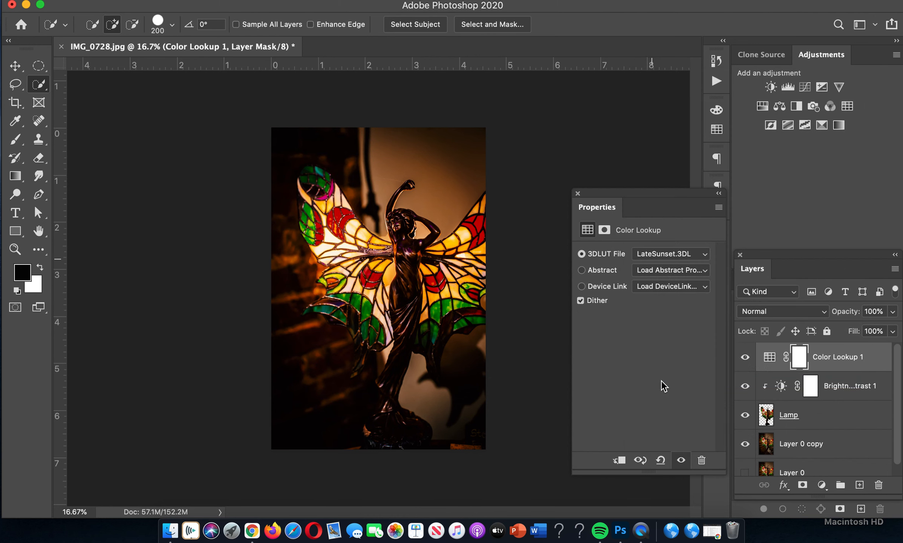
# Set the Color Lookup adjustment's 3D LUT to Crisp_Winter.look and close its properties.
pyautogui.click(660, 253)
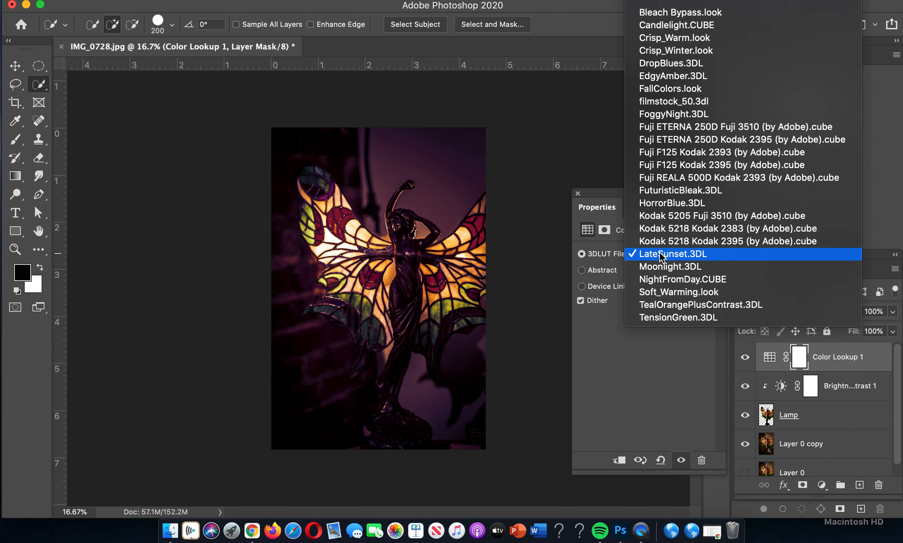
pyautogui.click(659, 53)
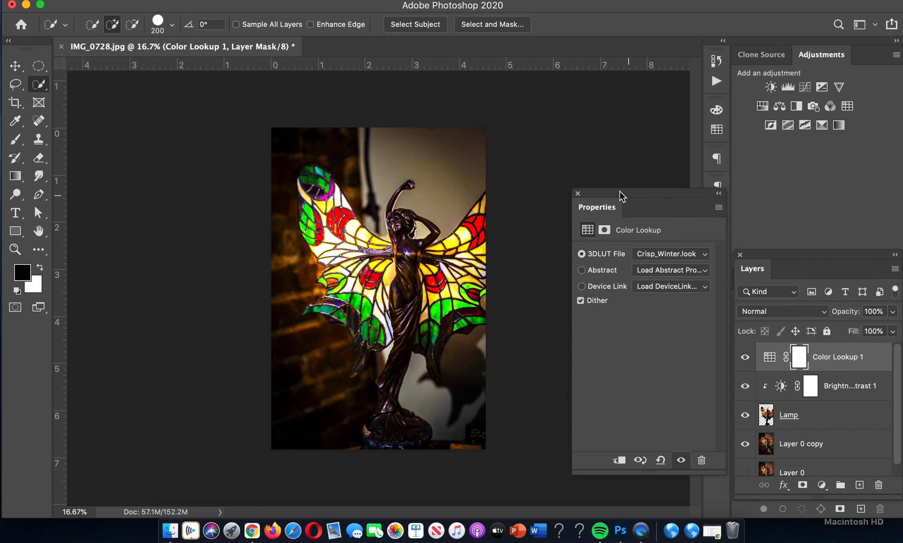
pyautogui.click(577, 193)
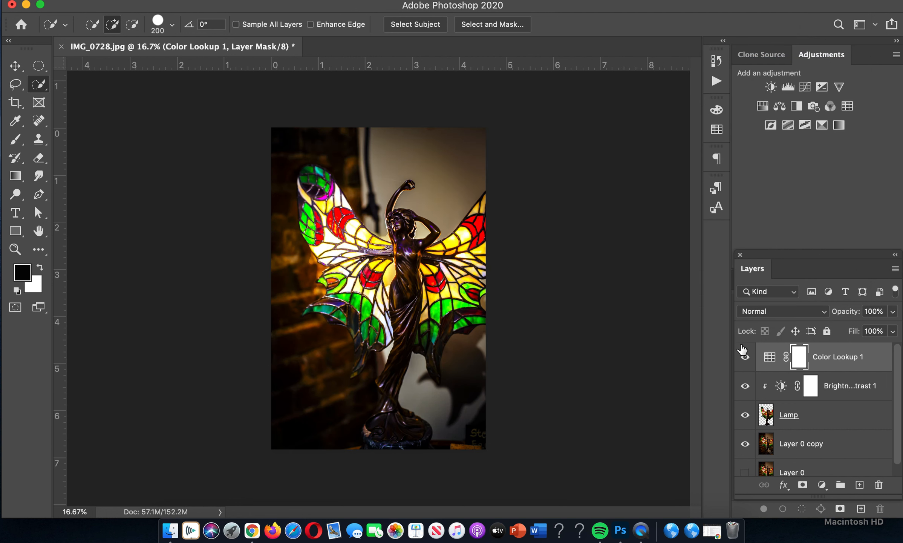
# Compare the image without and with the Color Lookup adjustment, and clip the adjustment to the Lamp layer.
pyautogui.click(744, 358)
pyautogui.click(744, 358)
pyautogui.click(769, 360)
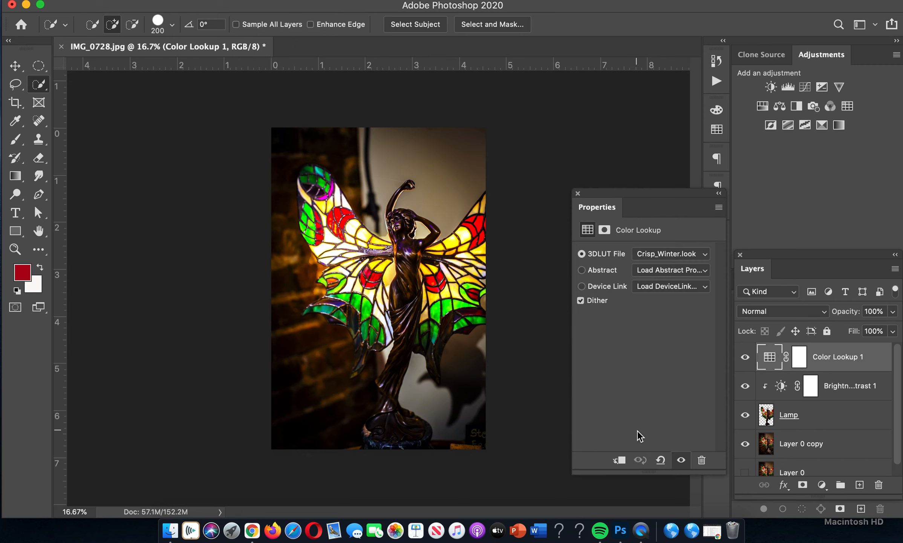
pyautogui.click(620, 460)
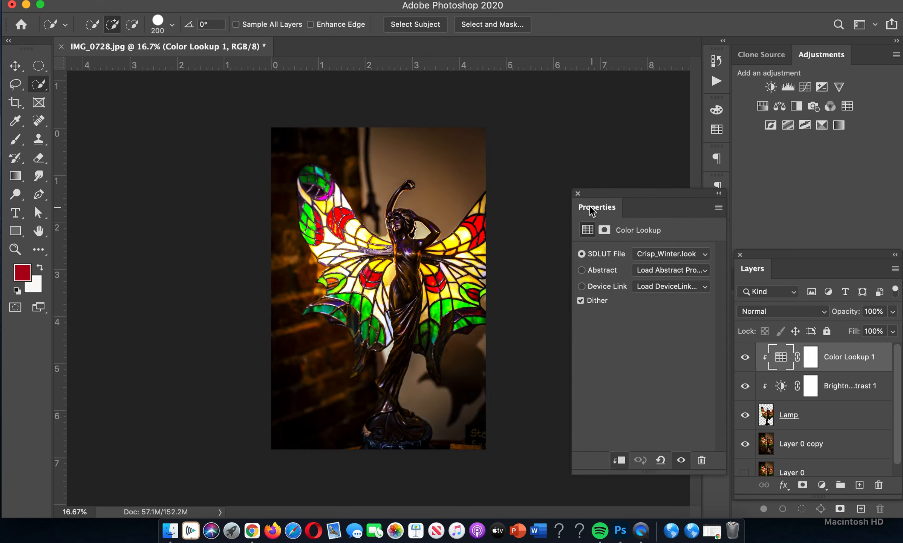
pyautogui.click(577, 193)
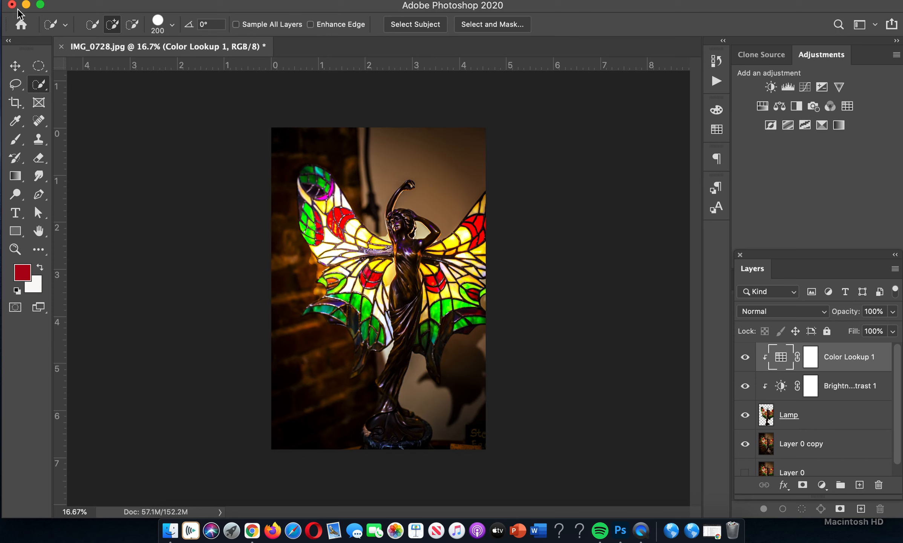
# Try moving the Lamp layer toward the photo's lower-left corner with Auto-Select turned on, and undo the move.
pyautogui.click(16, 65)
pyautogui.moveTo(352, 319); pyautogui.dragTo(296, 319)
pyautogui.click(83, 24)
pyautogui.moveTo(403, 334); pyautogui.dragTo(322, 401)
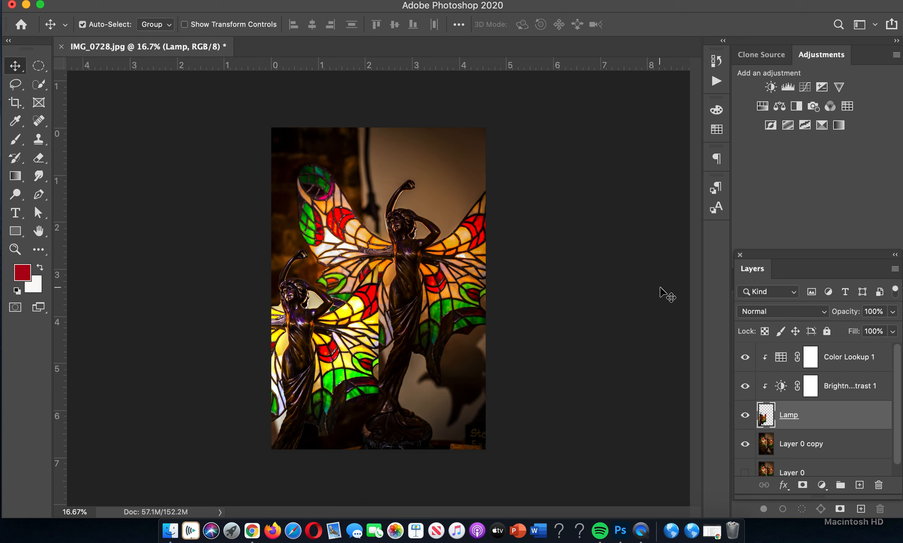
pyautogui.press('super+z')
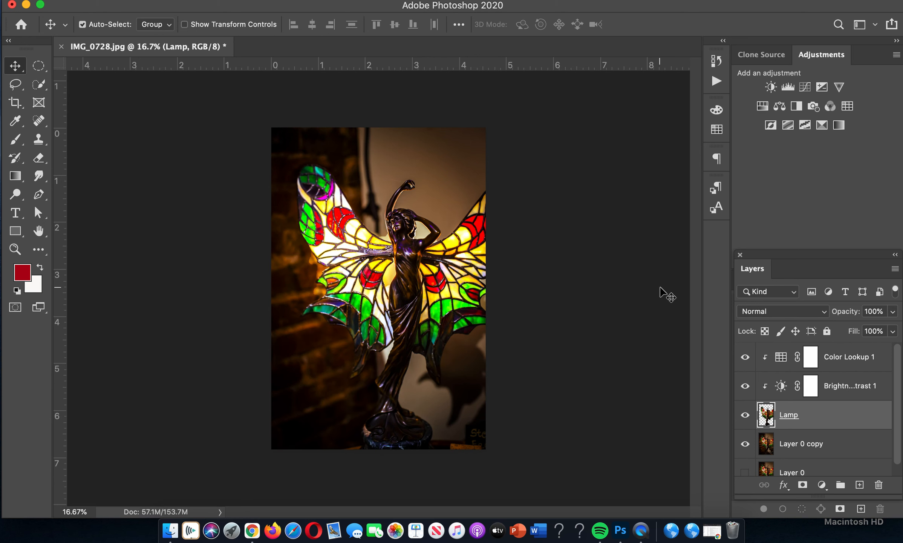
# Group the layers from Layer 0 copy up to Color Lookup 1 and name the group Lamp.
pyautogui.click(827, 449)
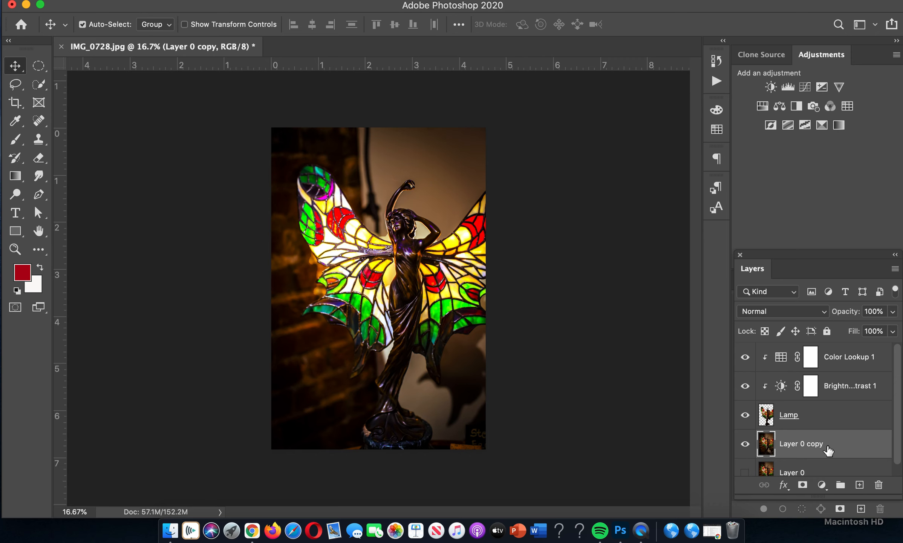
pyautogui.keyDown('shift'); pyautogui.click(846, 364); pyautogui.keyUp('shift')
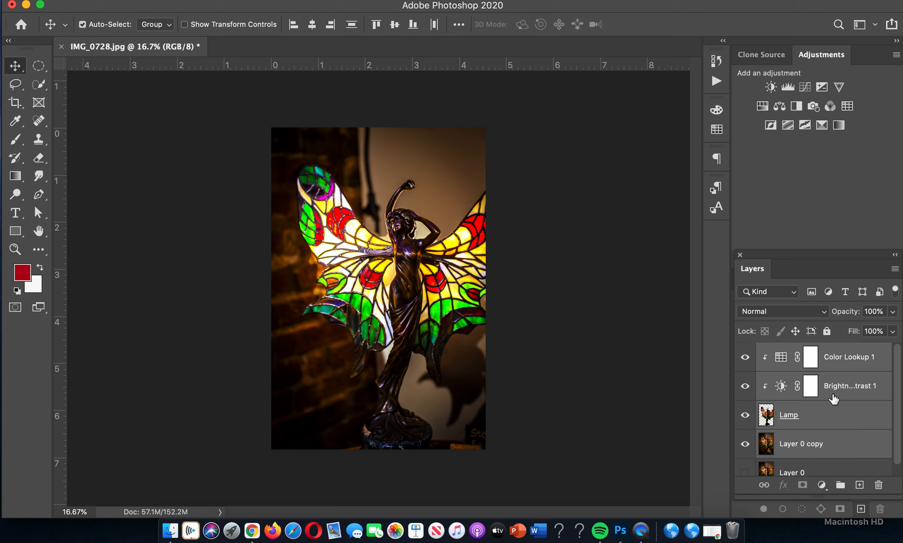
pyautogui.click(841, 486)
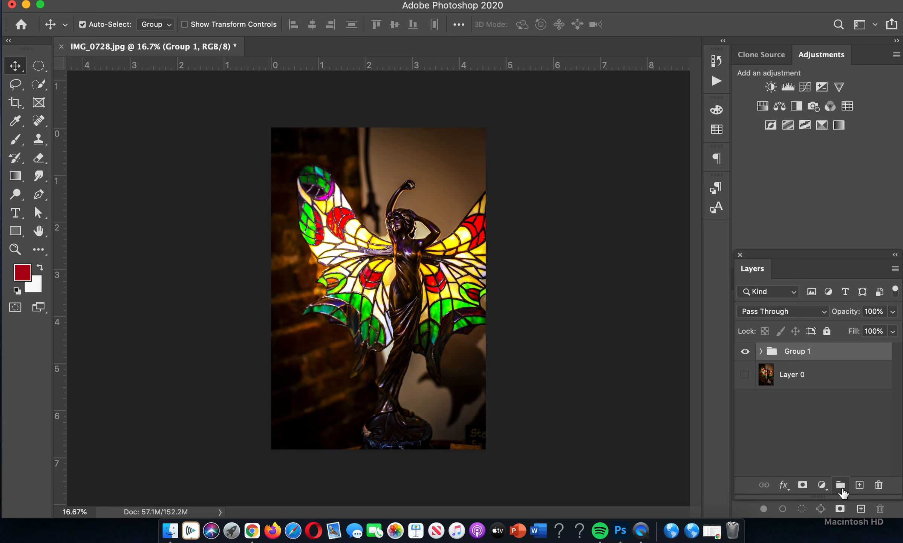
pyautogui.write('Lamp')
pyautogui.press('Return')
# Show Layer 0, compare it with the Lamp group hidden and shown, and examine the layers inside the group.
pyautogui.click(846, 375)
pyautogui.click(745, 375)
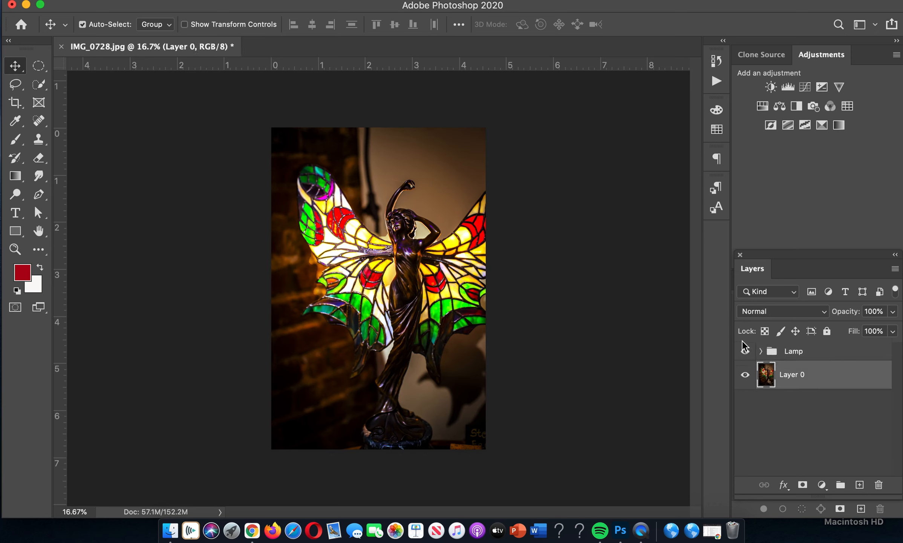
pyautogui.click(745, 351)
pyautogui.click(745, 353)
pyautogui.click(761, 351)
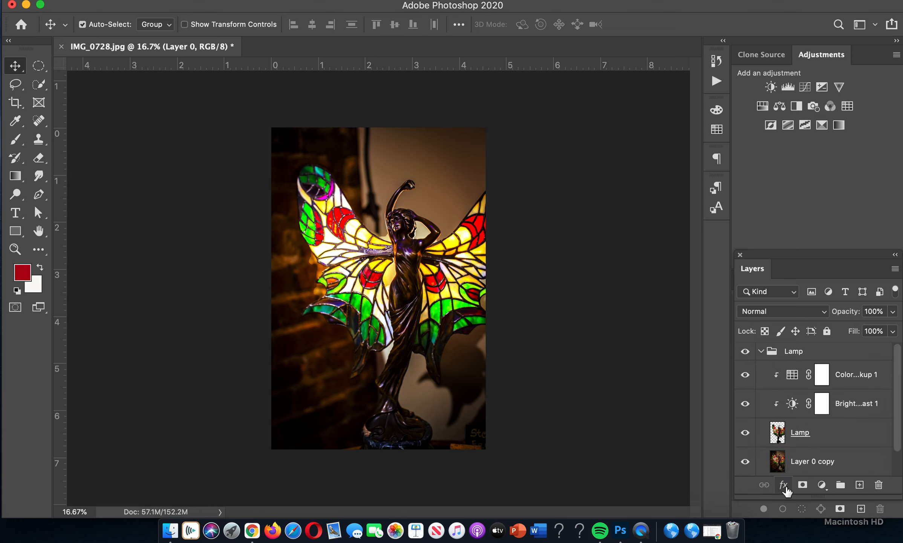
pyautogui.scroll(-1, 790, 427)
pyautogui.scroll(1, 789, 427)
pyautogui.click(761, 351)
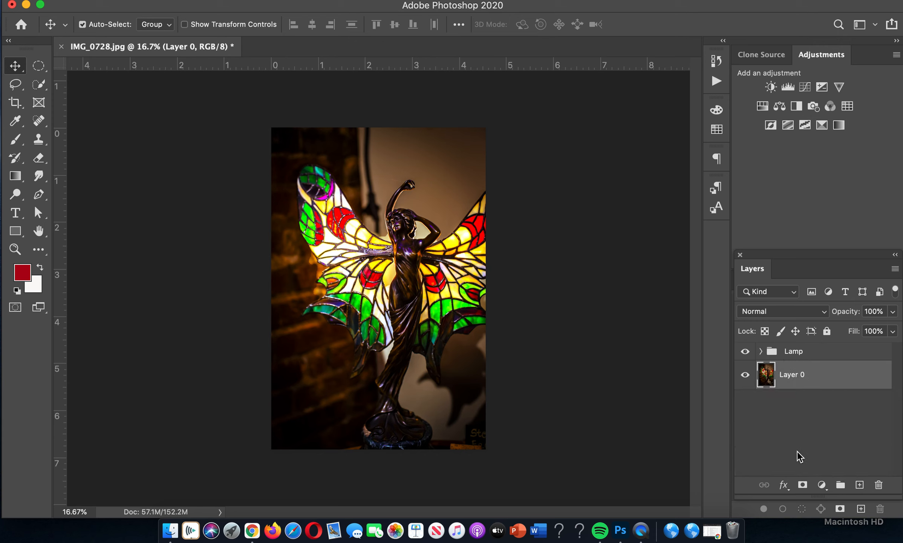
# Add a Photo Filter adjustment above the Lamp group using the Blue filter at 92% density.
pyautogui.click(787, 351)
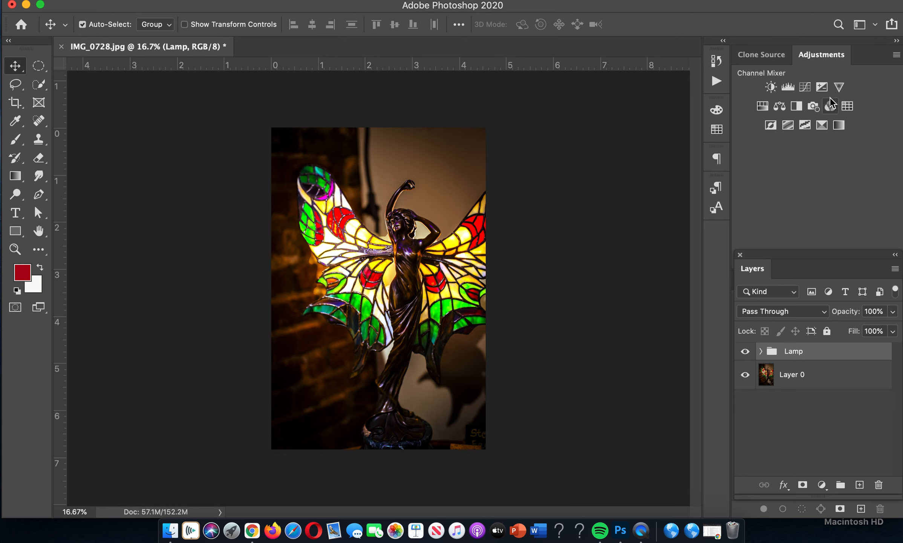
pyautogui.click(813, 105)
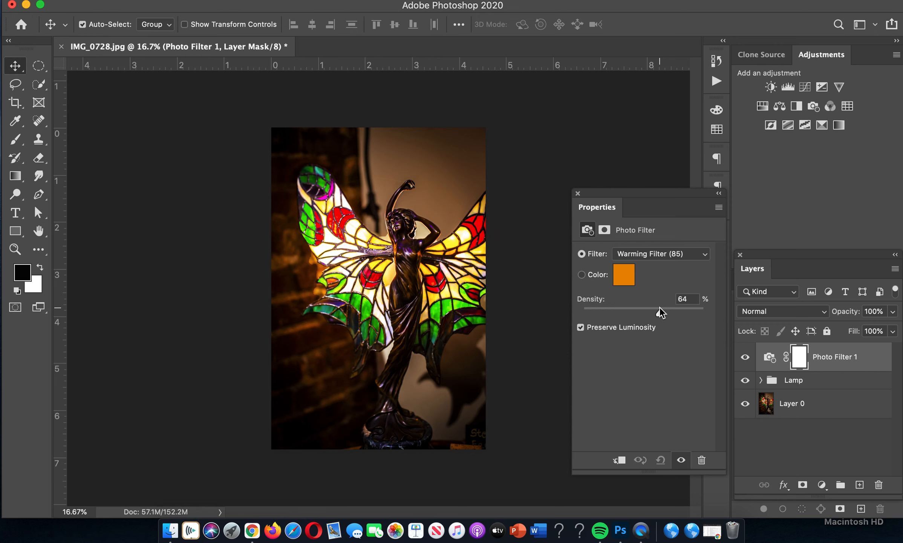
pyautogui.click(667, 254)
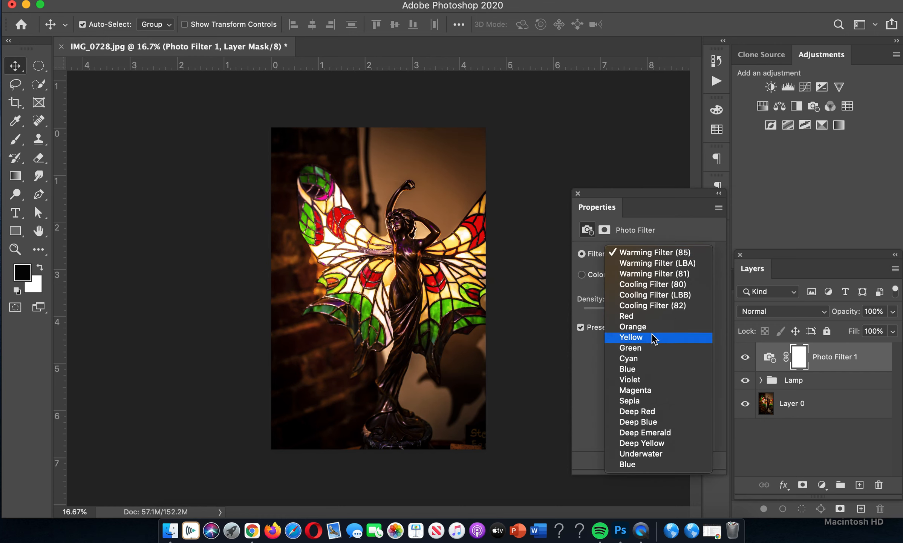
pyautogui.click(634, 369)
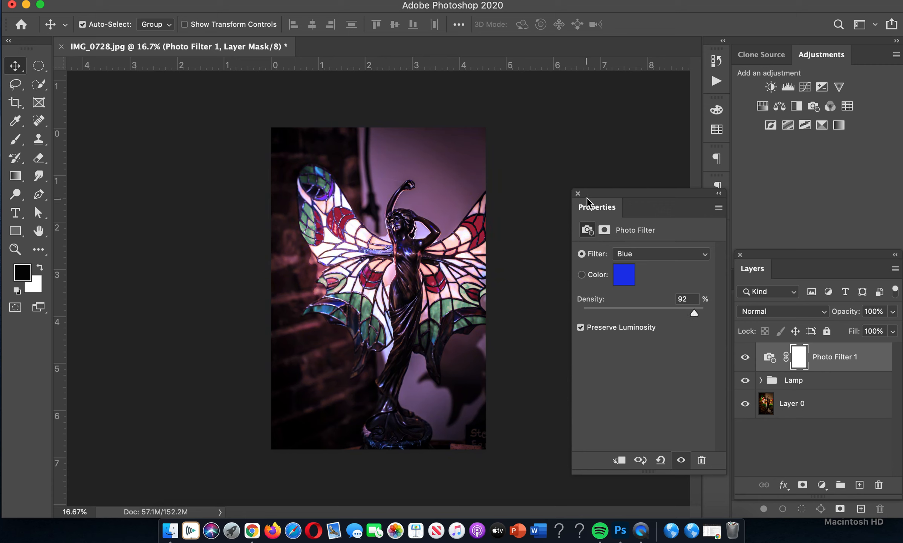
pyautogui.click(577, 193)
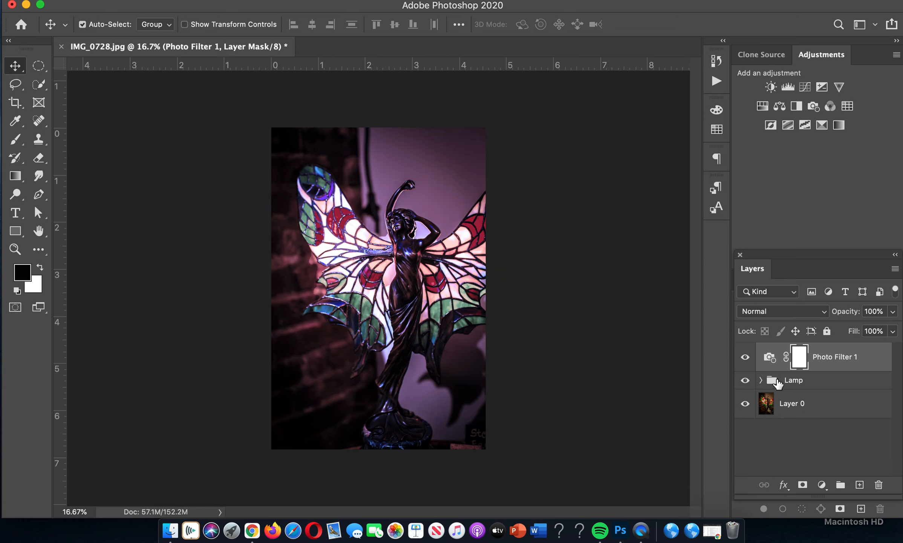
# Clip the Photo Filter adjustment to the Lamp group and close its properties.
pyautogui.doubleClick(771, 358)
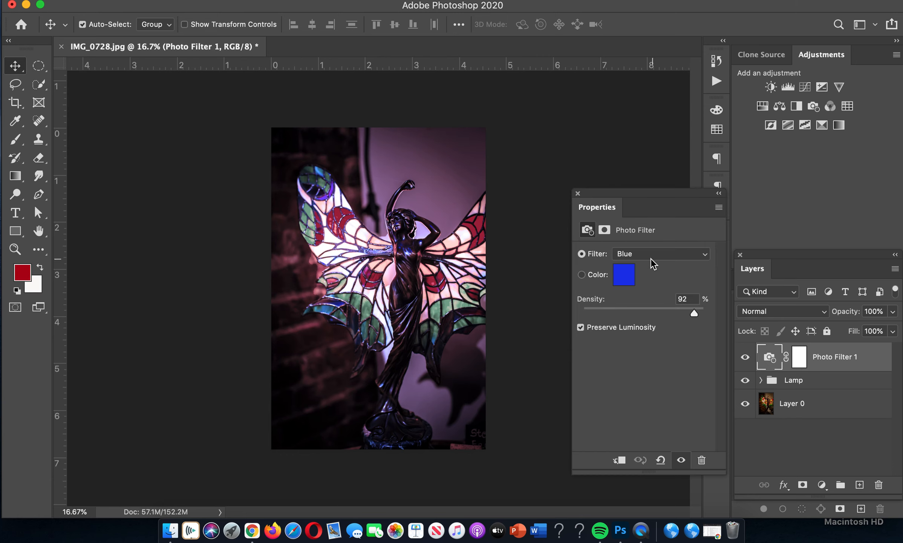
pyautogui.click(619, 460)
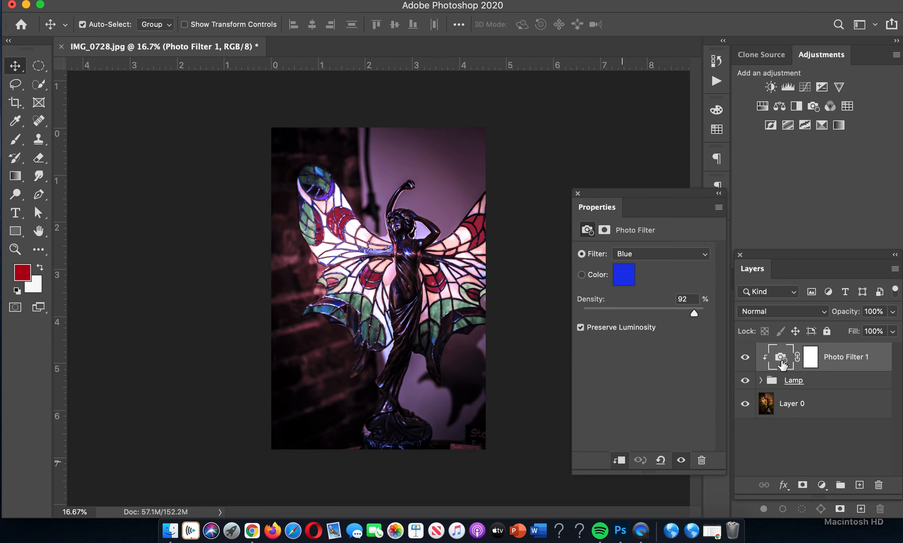
pyautogui.click(578, 195)
# Toggle the visibility of Layer 0 and the Lamp group to compare the original photo with the edited version.
pyautogui.click(744, 404)
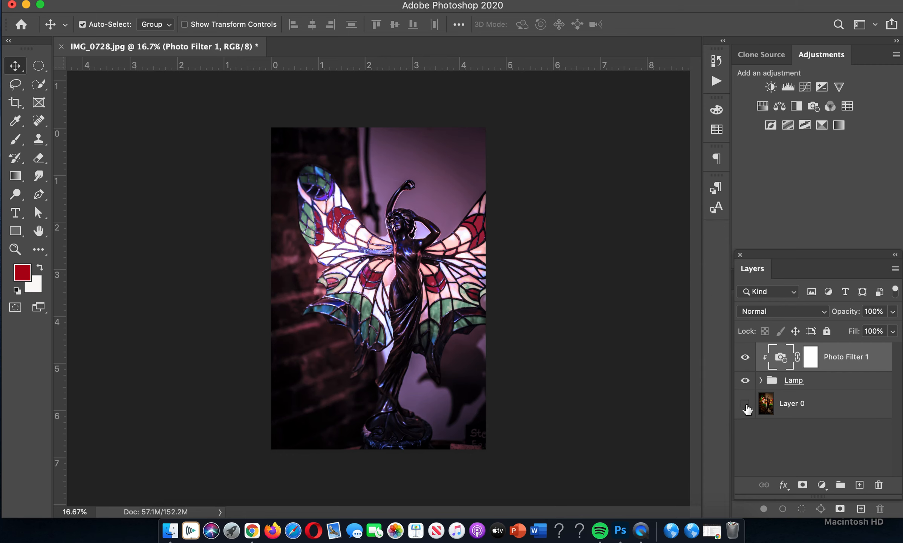
pyautogui.click(745, 403)
pyautogui.click(745, 380)
pyautogui.click(745, 381)
pyautogui.click(745, 381)
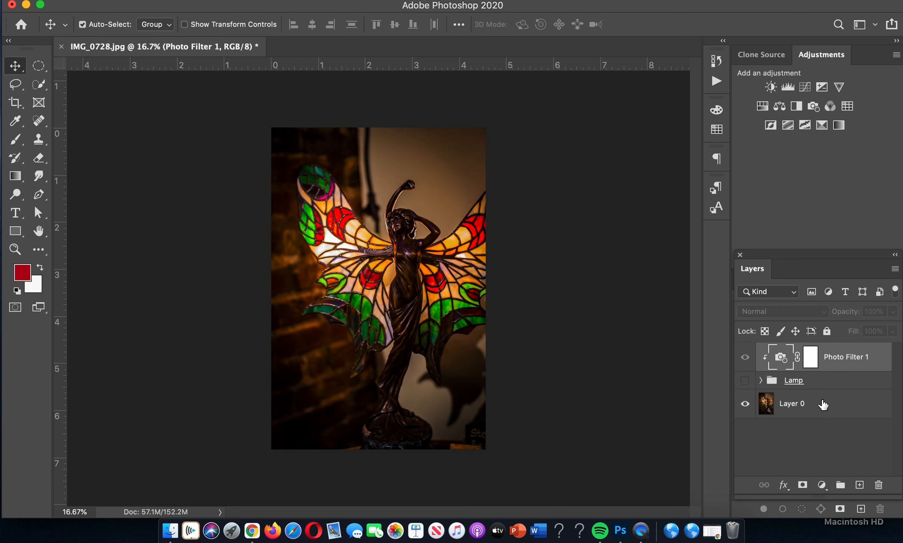
pyautogui.click(745, 381)
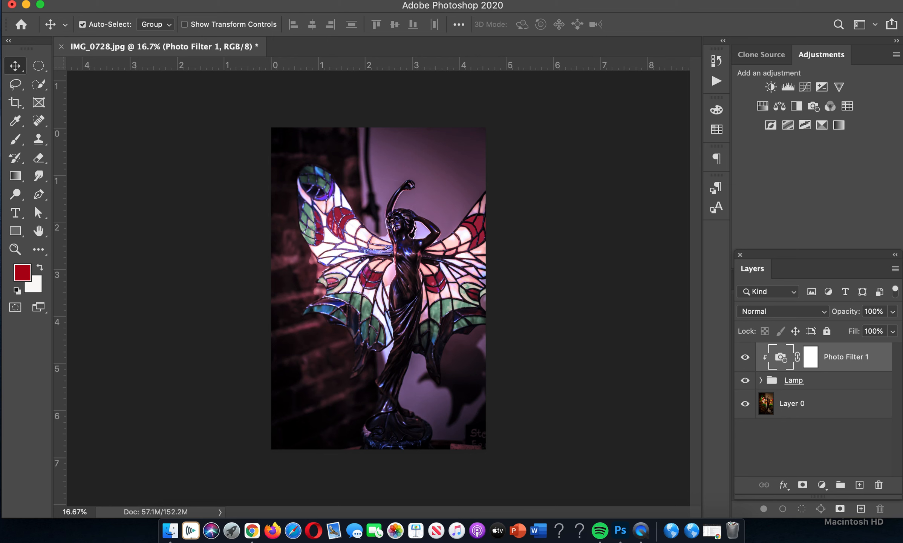
# Open the History and revert the document to the clipping mask state recorded just before the move and grouping.
pyautogui.click(427, 1)
pyautogui.click(463, 252)
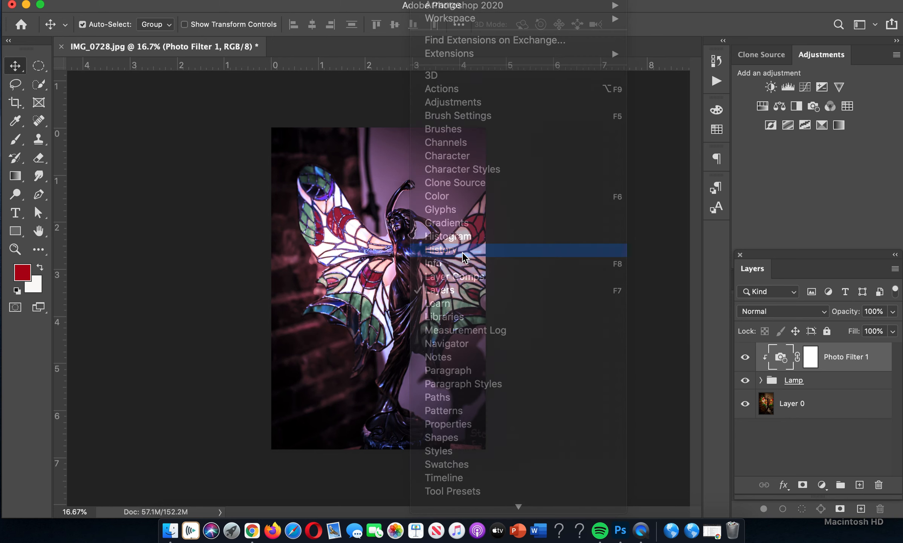
pyautogui.click(581, 139)
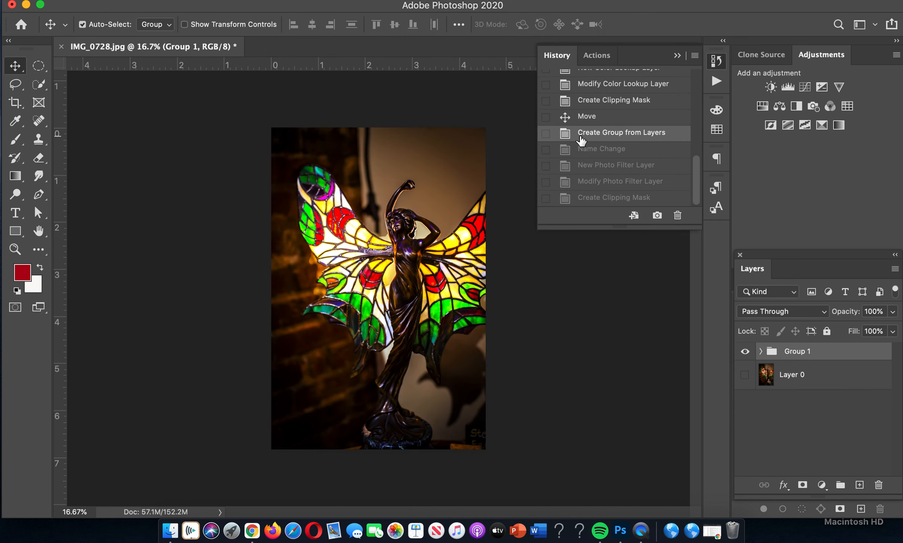
pyautogui.click(586, 118)
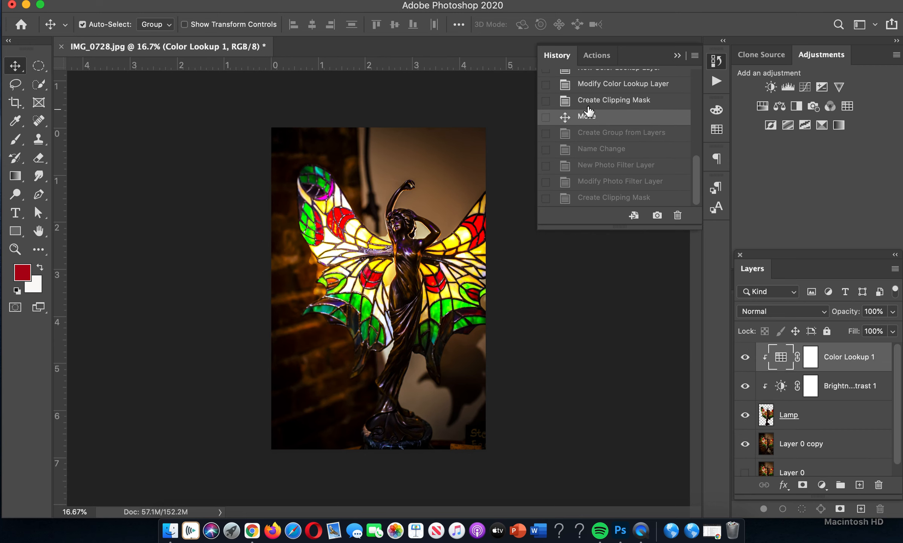
pyautogui.click(589, 104)
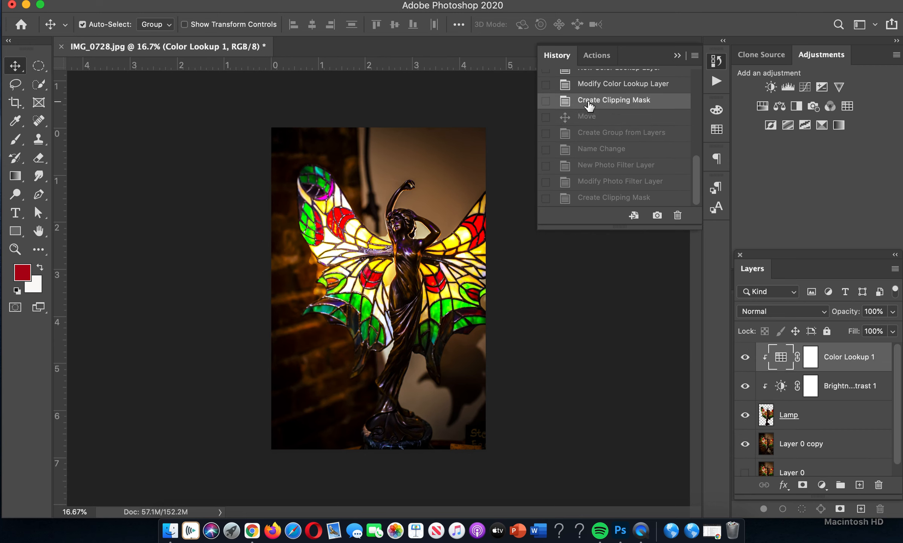
# Delete the Brightness/Contrast and Color Lookup adjustment layers clipped to the Lamp layer and collapse the History.
pyautogui.click(837, 416)
pyautogui.click(833, 395)
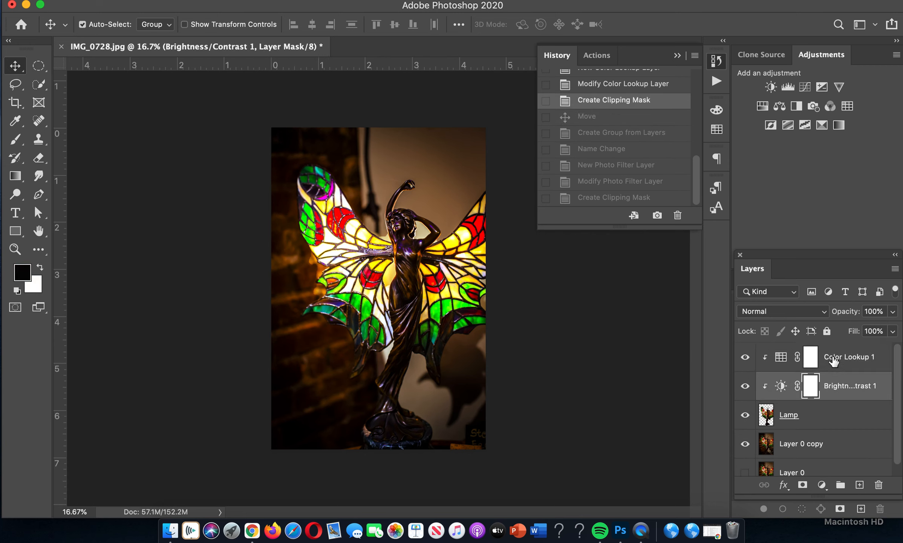
pyautogui.keyDown('shift'); pyautogui.click(833, 361); pyautogui.keyUp('shift')
pyautogui.moveTo(833, 361); pyautogui.dragTo(879, 487)
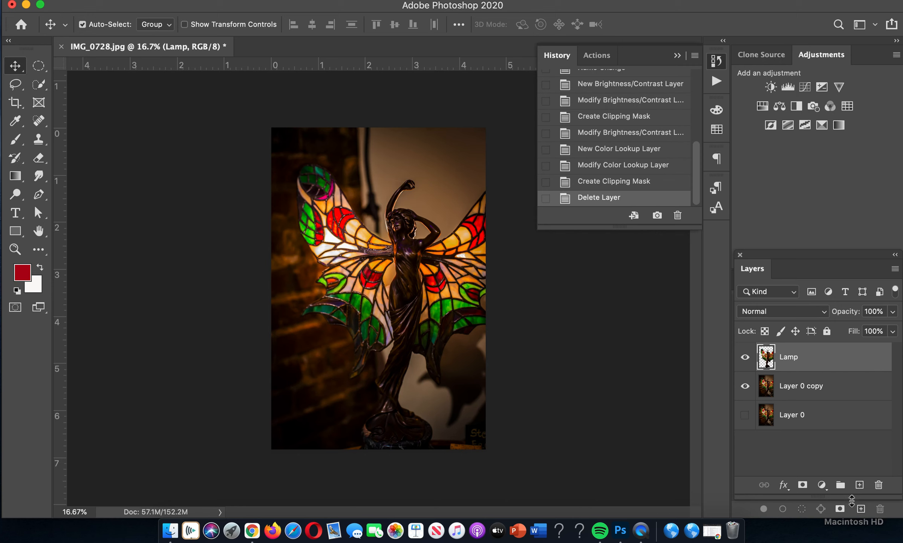
pyautogui.moveTo(852, 500); pyautogui.dragTo(852, 517)
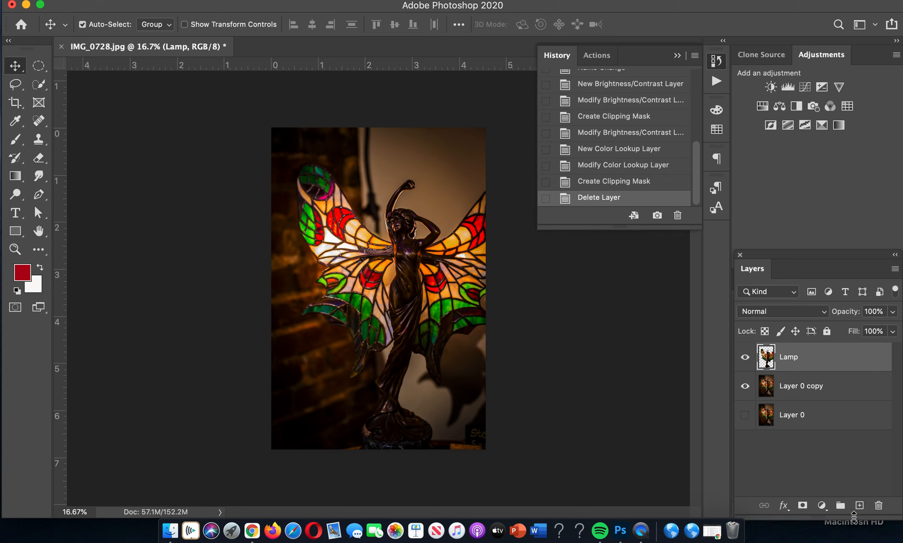
pyautogui.click(785, 503)
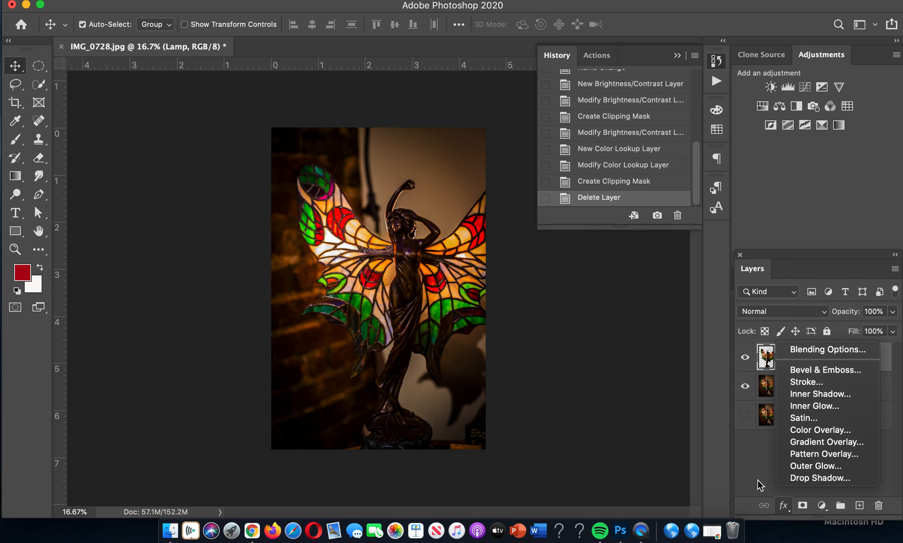
pyautogui.click(767, 475)
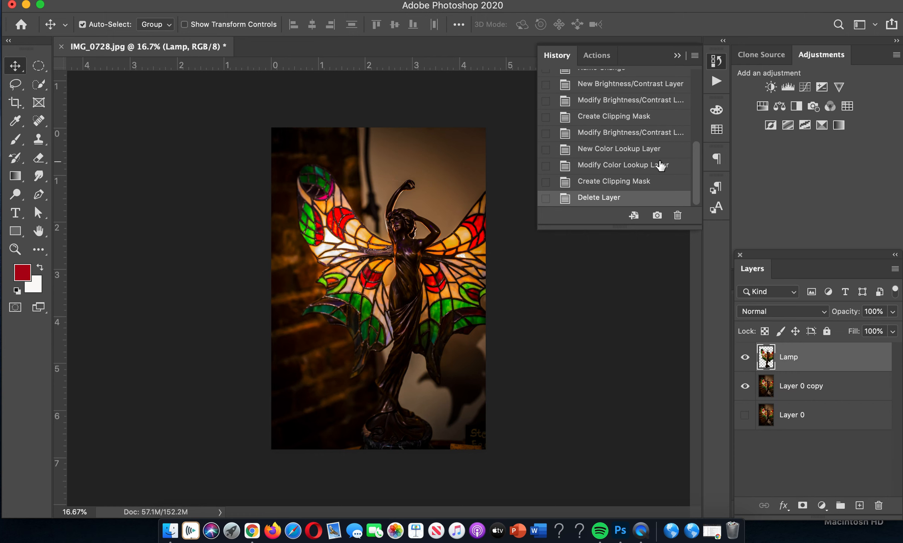
pyautogui.click(677, 55)
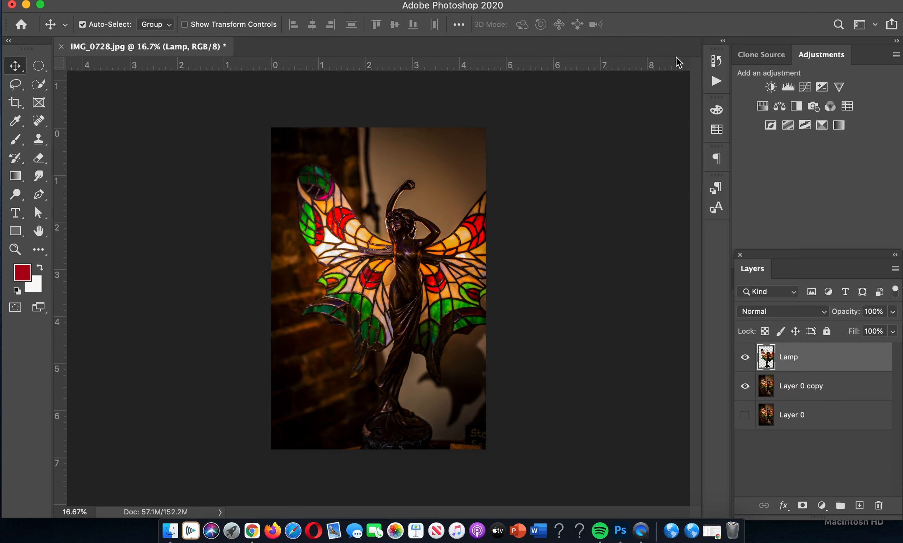
# Add an Outer Glow effect to the Lamp layer with 20% opacity, 58% spread and 120 px size.
pyautogui.click(783, 506)
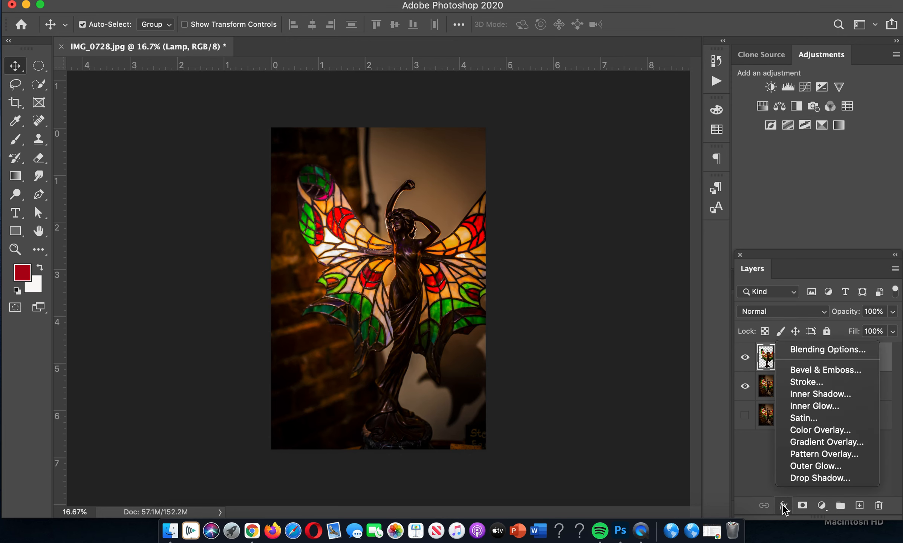
pyautogui.click(816, 464)
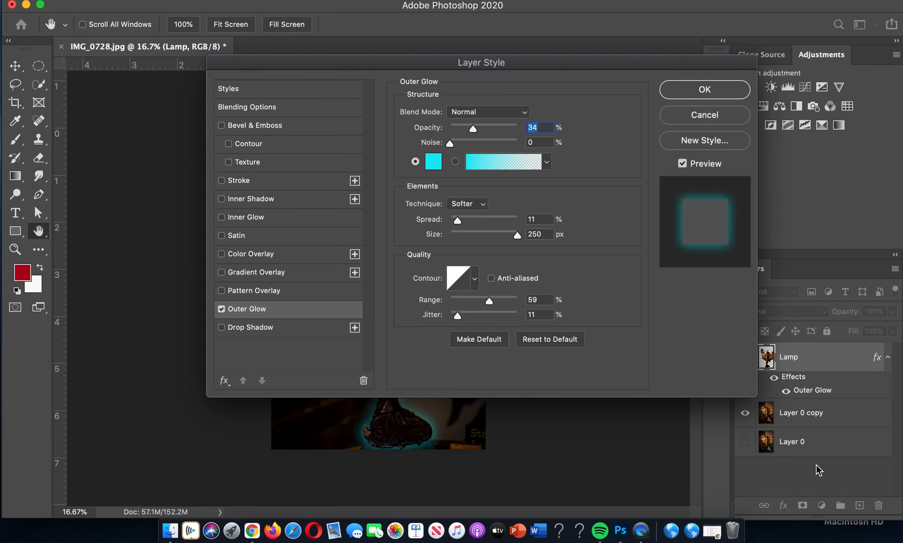
pyautogui.moveTo(437, 64); pyautogui.dragTo(741, 92)
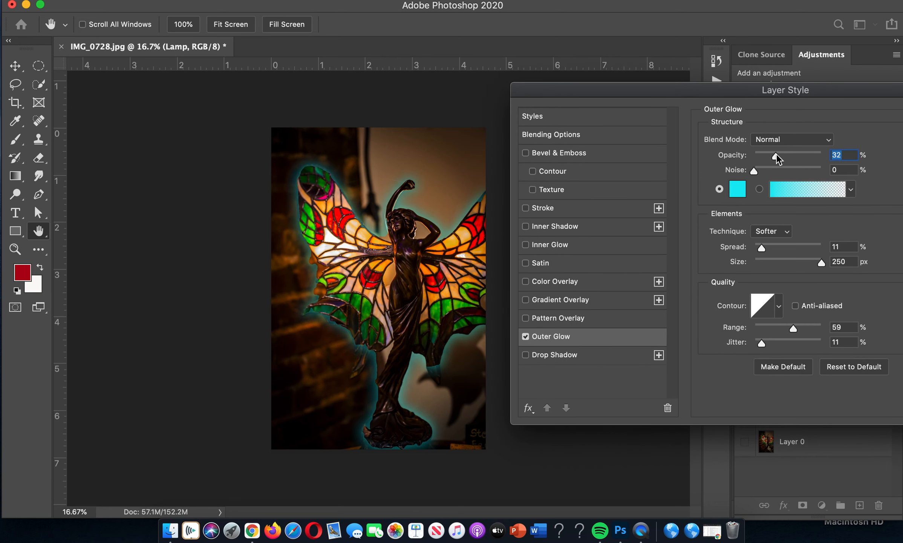
pyautogui.moveTo(776, 153); pyautogui.dragTo(766, 153)
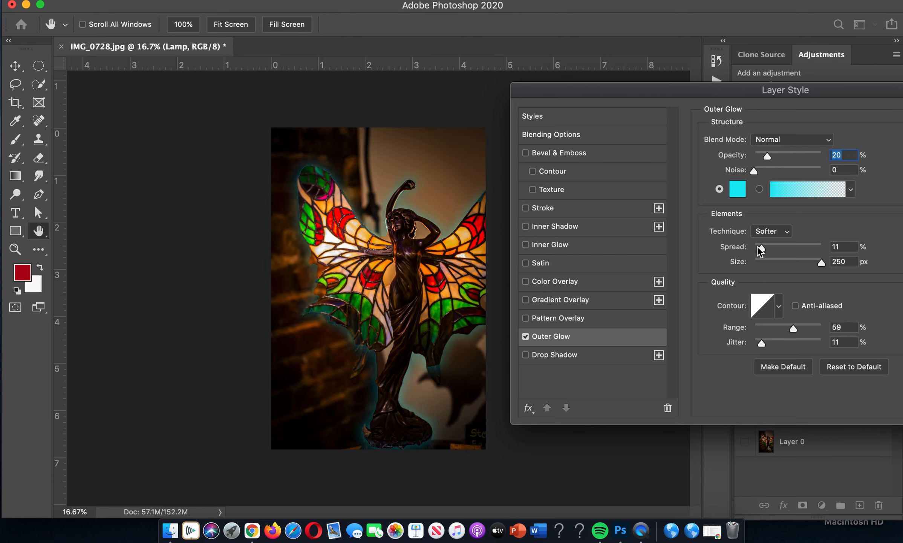
pyautogui.moveTo(757, 246); pyautogui.dragTo(793, 248)
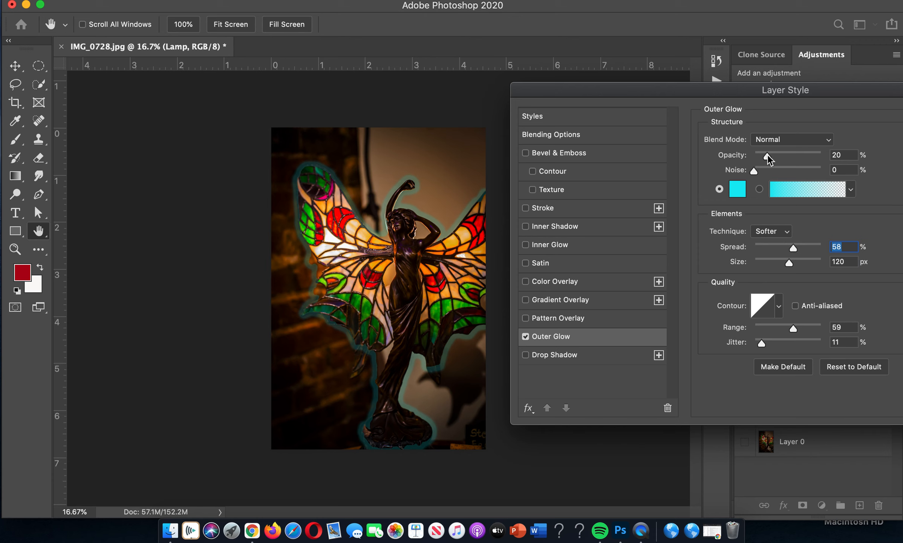
# Strengthen and soften the lamp's outer glow with 66% opacity, 23% spread and 213 px size.
pyautogui.click(803, 155)
pyautogui.moveTo(803, 154); pyautogui.dragTo(797, 154)
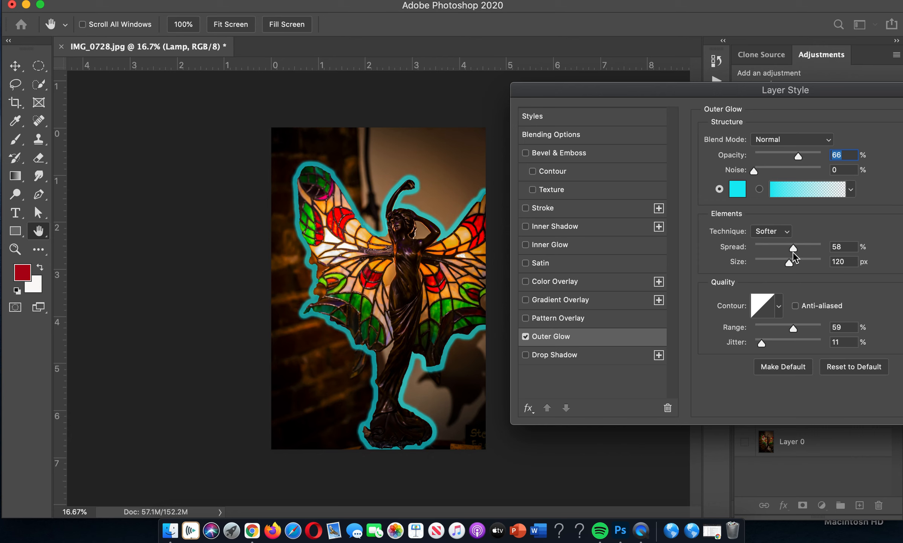
pyautogui.moveTo(793, 248)
pyautogui.mouseDown()
pyautogui.moveTo(769, 248)
pyautogui.moveTo(794, 261)
pyautogui.mouseUp()
pyautogui.moveTo(794, 262); pyautogui.dragTo(813, 262)
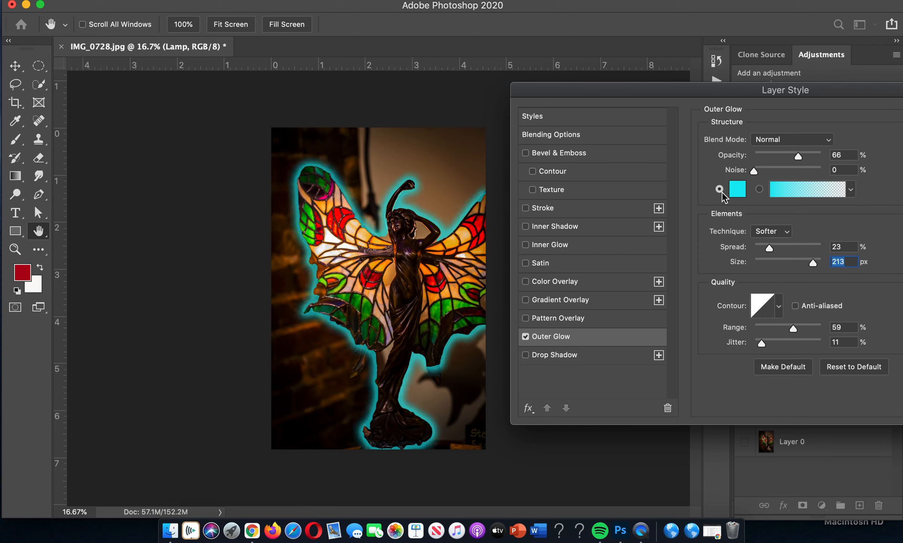
# Set the outer glow's blend mode to Overlay and apply the layer style.
pyautogui.click(796, 140)
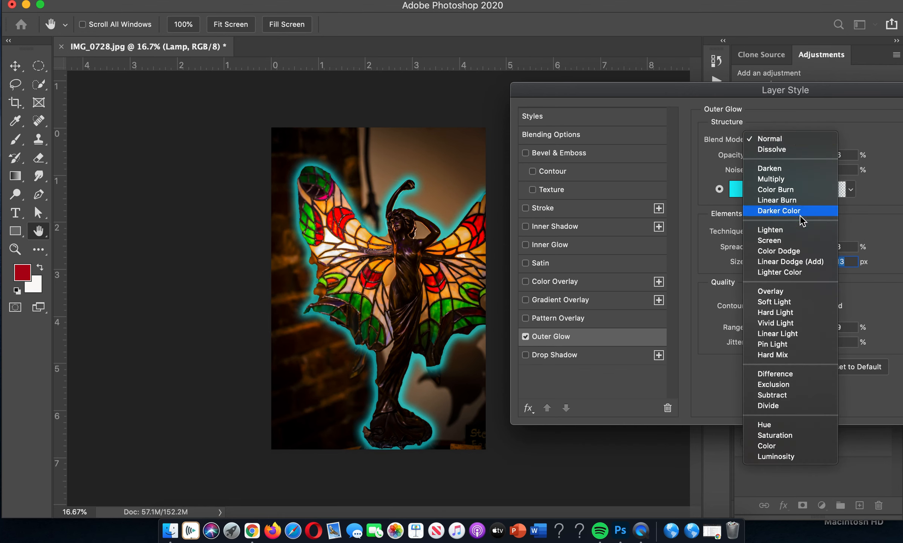
pyautogui.click(799, 291)
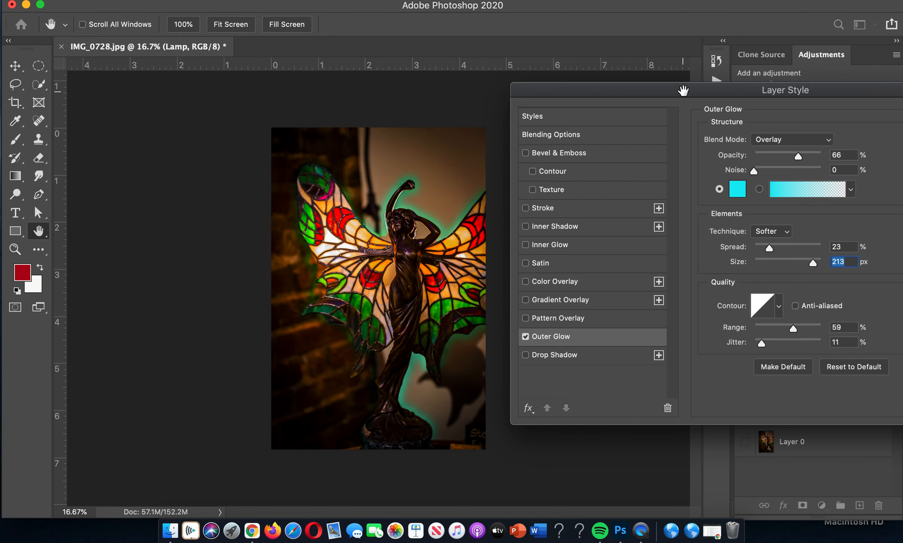
pyautogui.moveTo(681, 89); pyautogui.dragTo(657, 90)
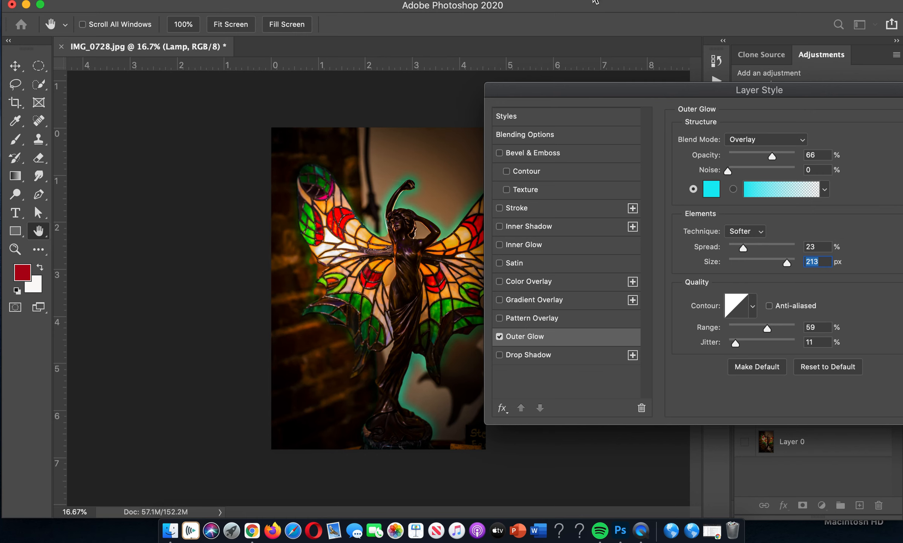
pyautogui.moveTo(730, 87); pyautogui.dragTo(524, 91)
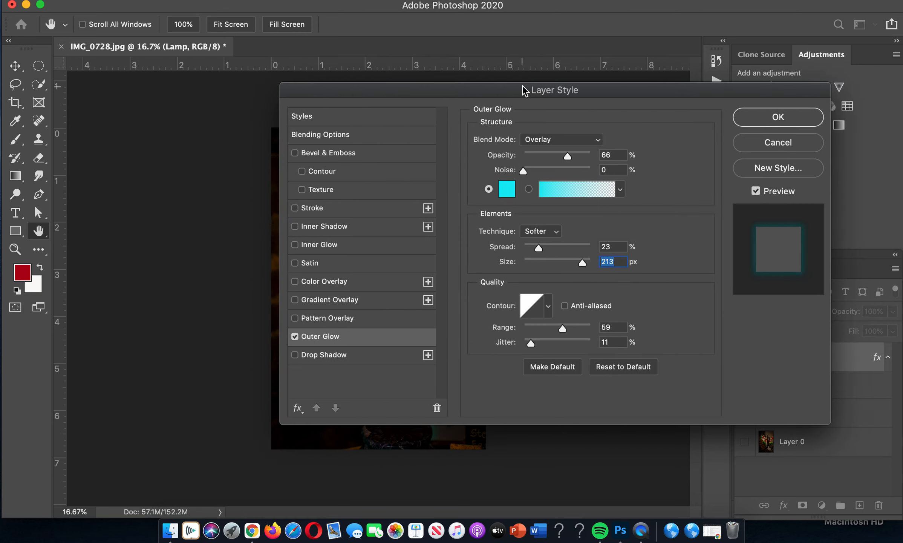
pyautogui.click(794, 116)
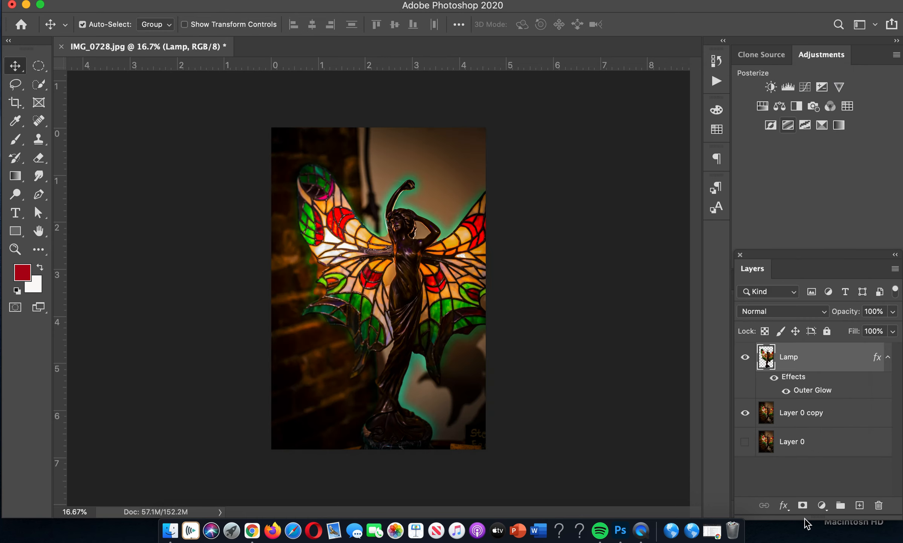
# Add a Bevel & Emboss effect to the Lamp layer with a size of 68 px and a soften value of 8 px.
pyautogui.click(783, 508)
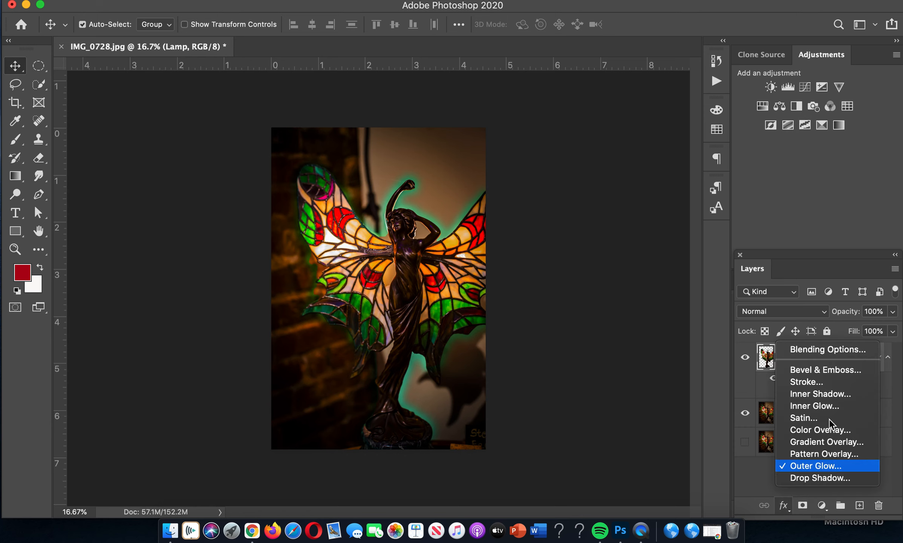
pyautogui.click(831, 370)
pyautogui.moveTo(466, 96); pyautogui.dragTo(701, 100)
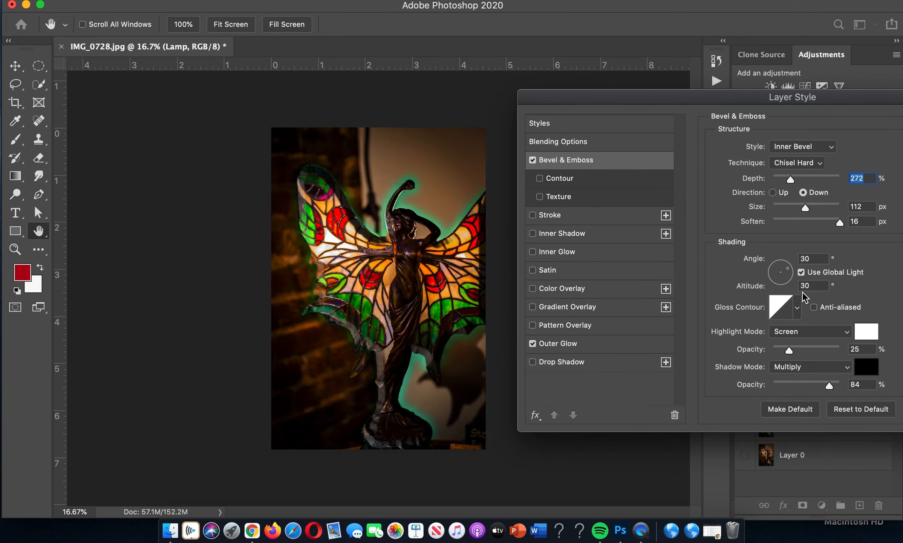
pyautogui.moveTo(798, 204); pyautogui.dragTo(812, 207)
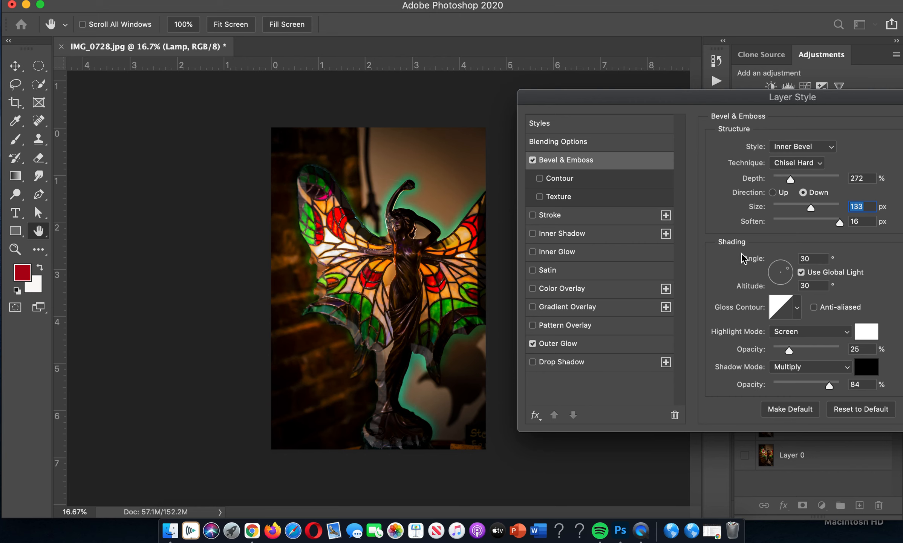
pyautogui.moveTo(819, 208); pyautogui.dragTo(795, 208)
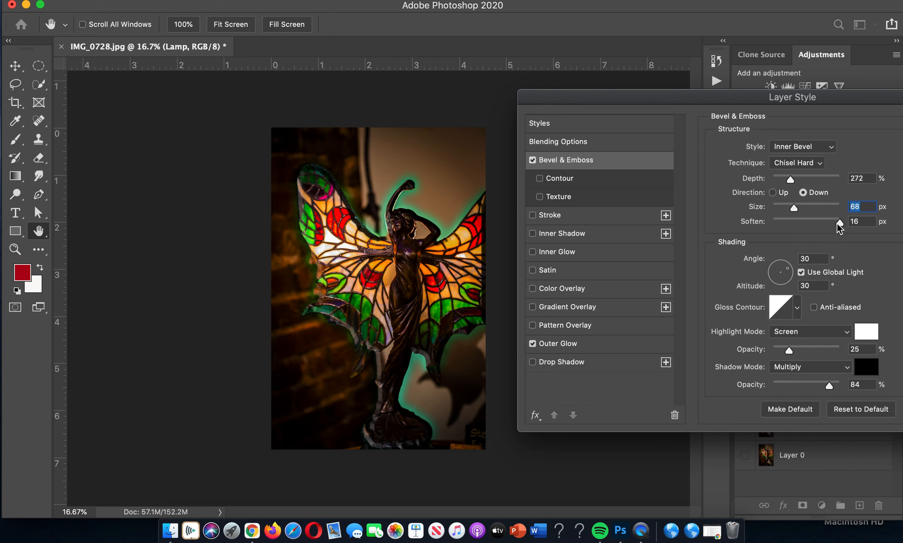
pyautogui.moveTo(839, 223); pyautogui.dragTo(807, 223)
# Try several gloss contours for the bevel and choose the rising stepped curve with rounded steps.
pyautogui.click(795, 304)
pyautogui.click(781, 334)
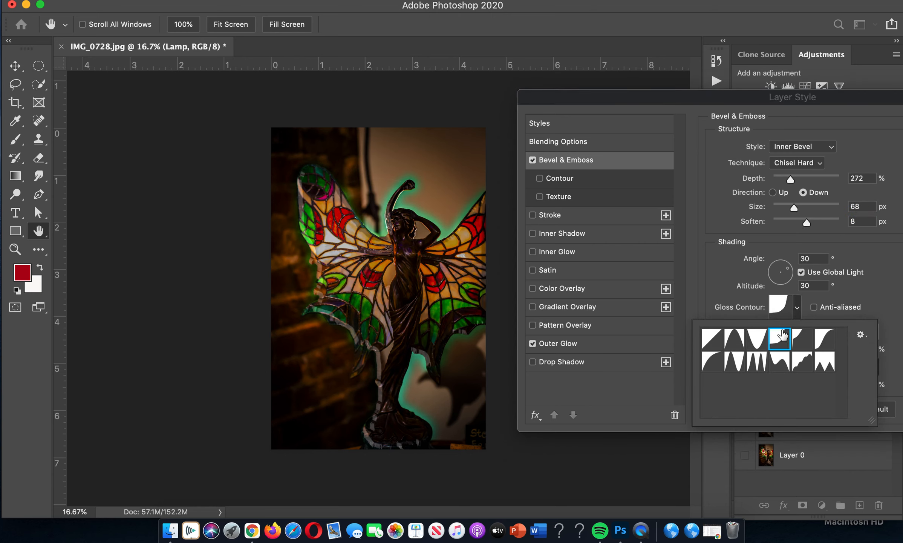
pyautogui.click(797, 344)
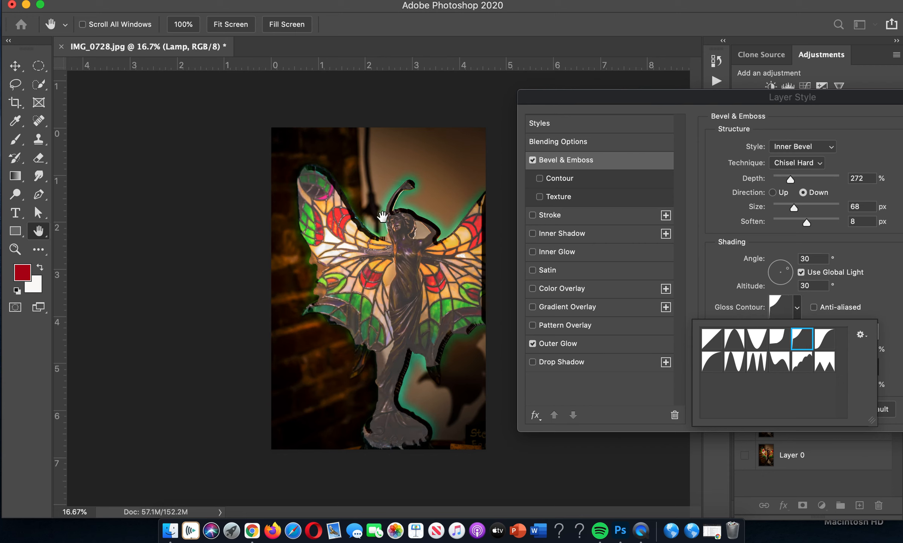
pyautogui.click(824, 341)
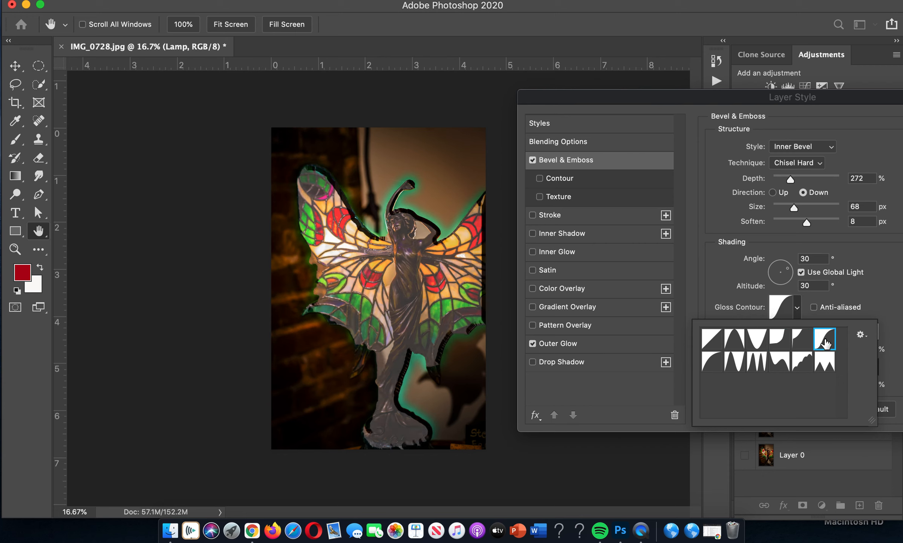
pyautogui.click(824, 365)
pyautogui.click(806, 365)
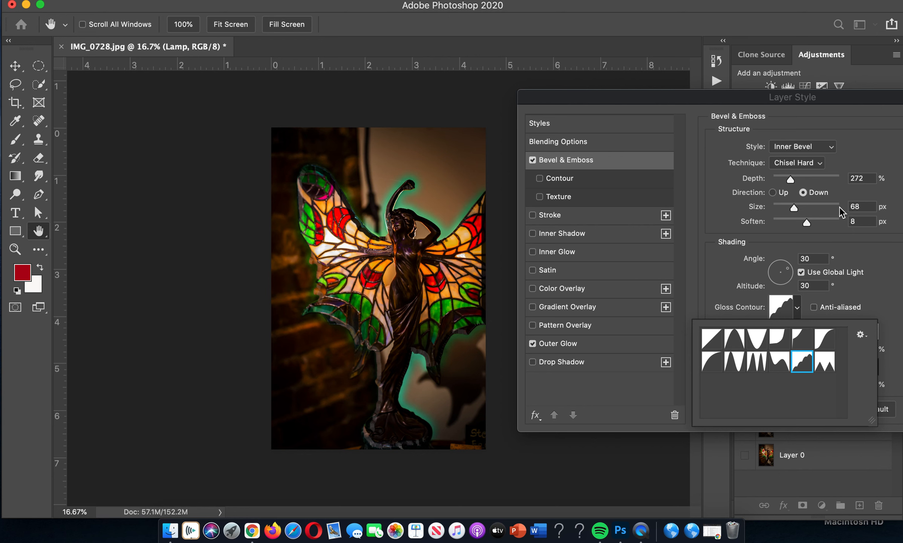
pyautogui.moveTo(836, 101); pyautogui.dragTo(723, 100)
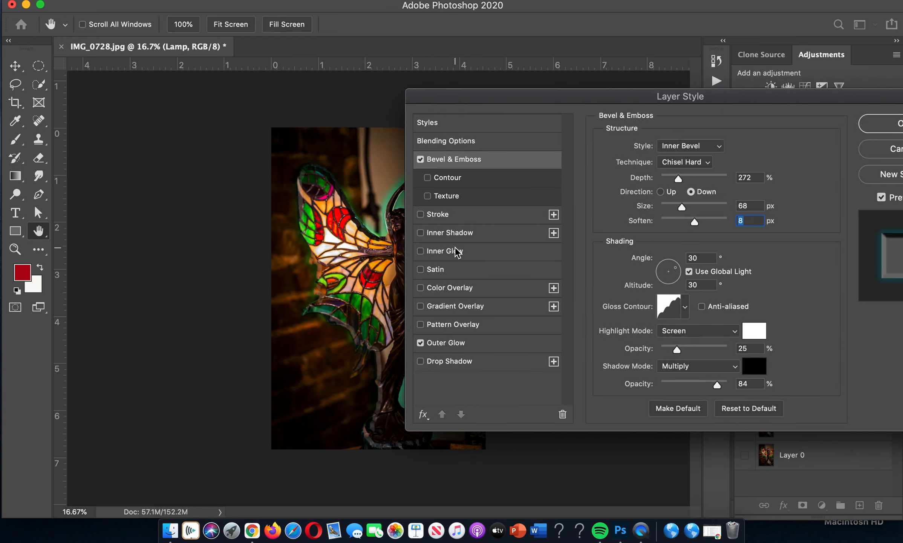
pyautogui.moveTo(507, 98); pyautogui.dragTo(606, 98)
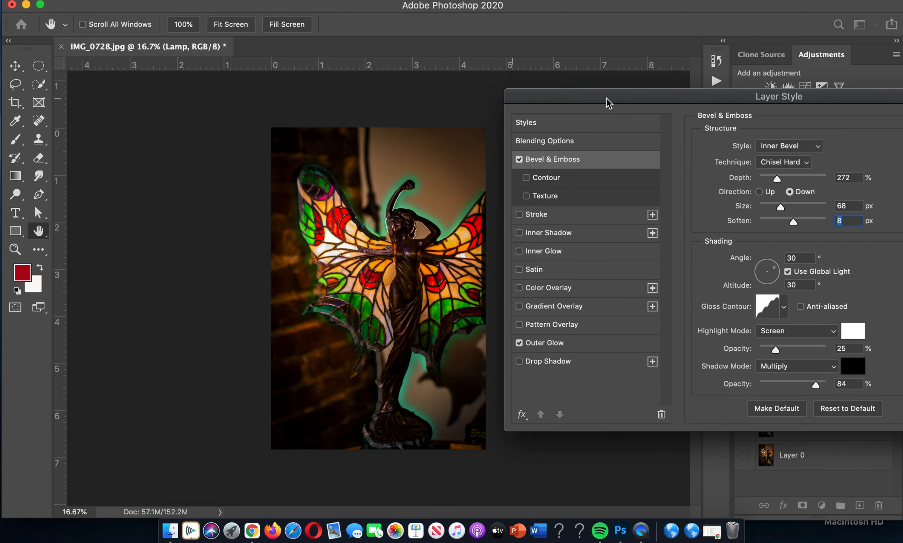
# Enable a Color Overlay on the Lamp layer and set its colour to purple 7f1792.
pyautogui.click(534, 288)
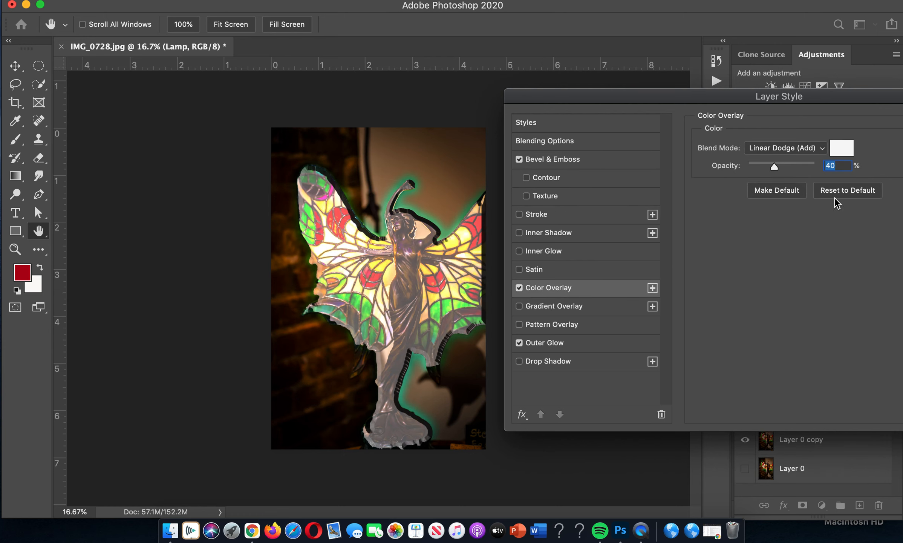
pyautogui.click(842, 147)
pyautogui.click(407, 218)
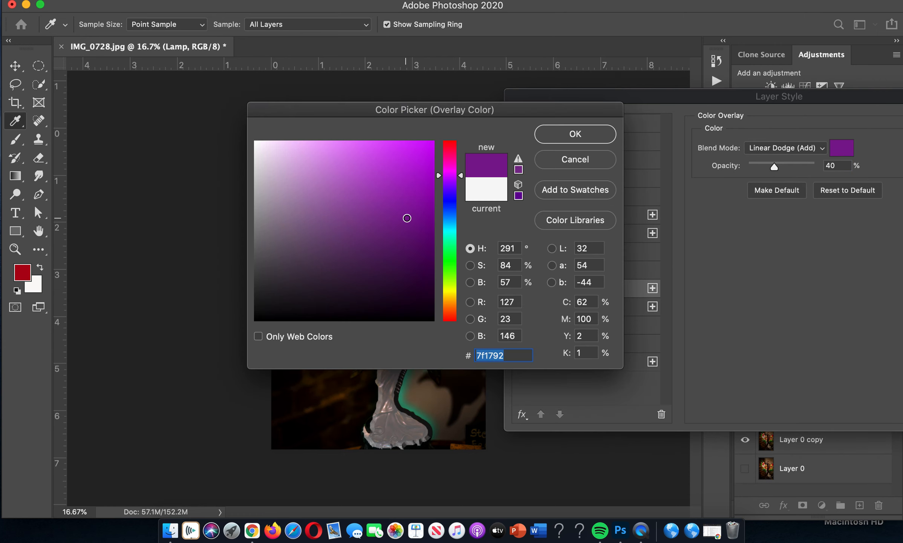
pyautogui.click(571, 135)
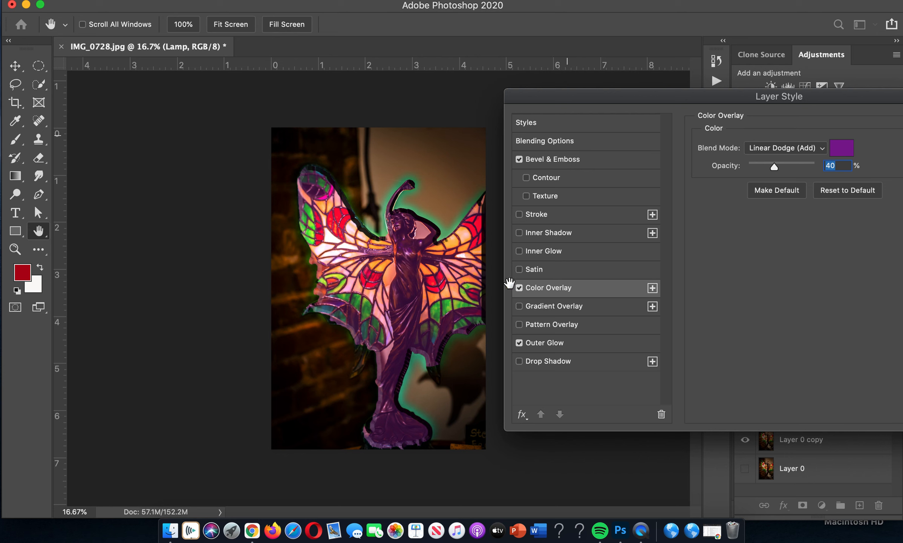
# Enable a Gradient Overlay on the Lamp layer using the cyan-to-magenta preset from the Purples set.
pyautogui.click(580, 307)
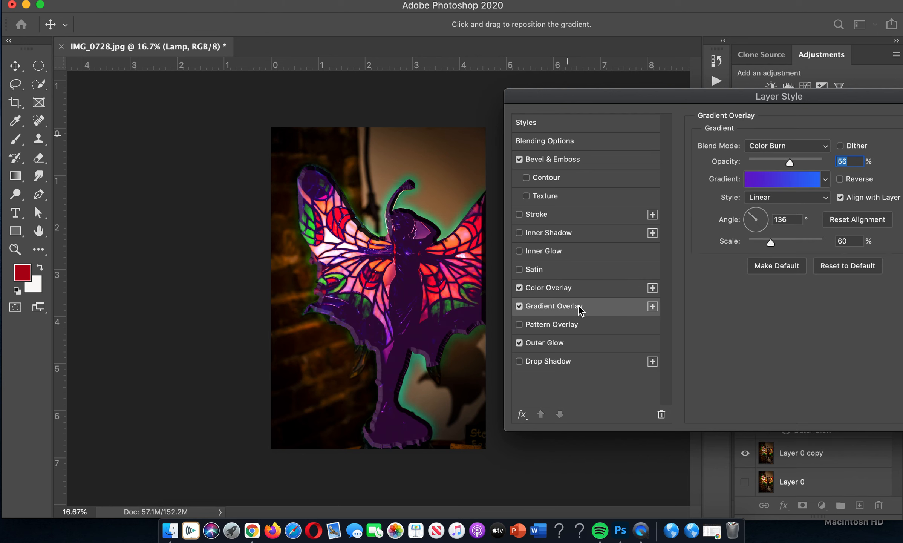
pyautogui.click(825, 180)
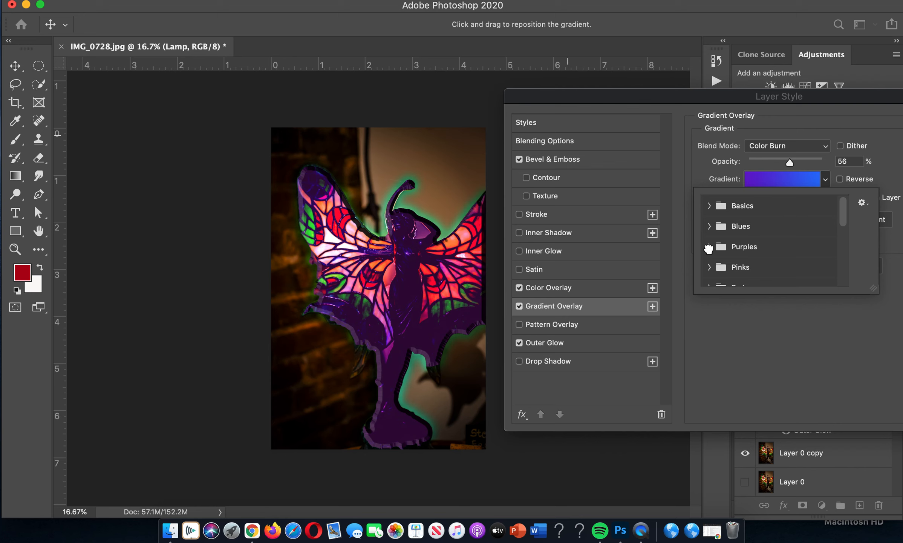
pyautogui.click(709, 246)
pyautogui.click(749, 268)
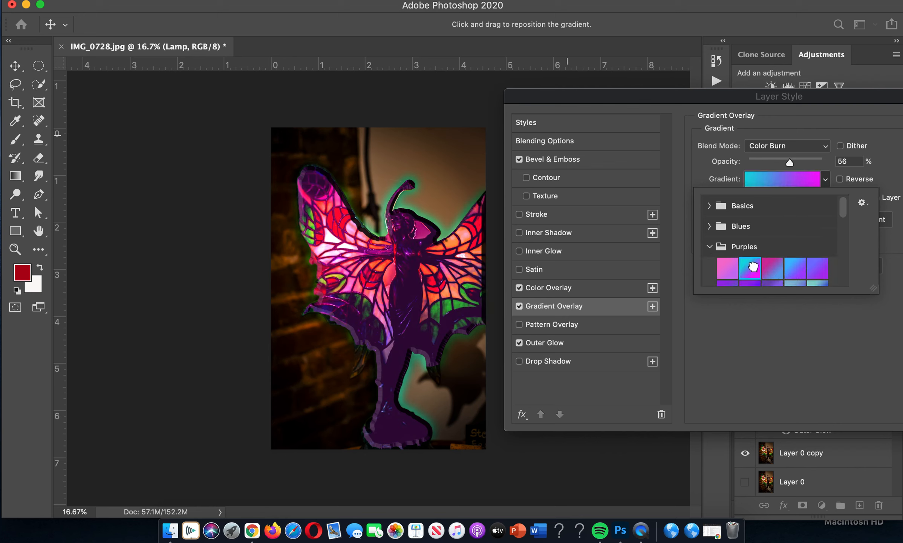
pyautogui.click(835, 125)
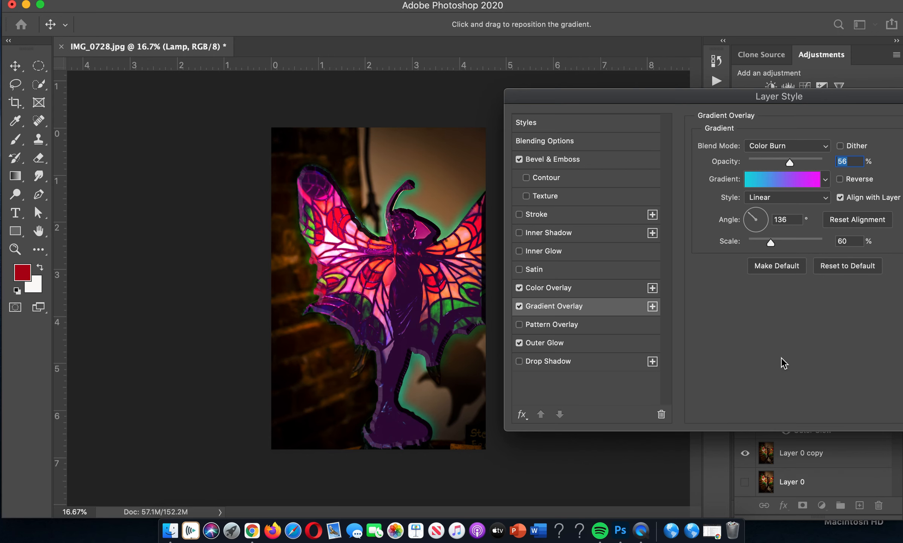
# Apply the Lamp layer style and compare the image with the Gradient Overlay and Color Overlay each switched off and back on.
pyautogui.moveTo(703, 94); pyautogui.dragTo(501, 94)
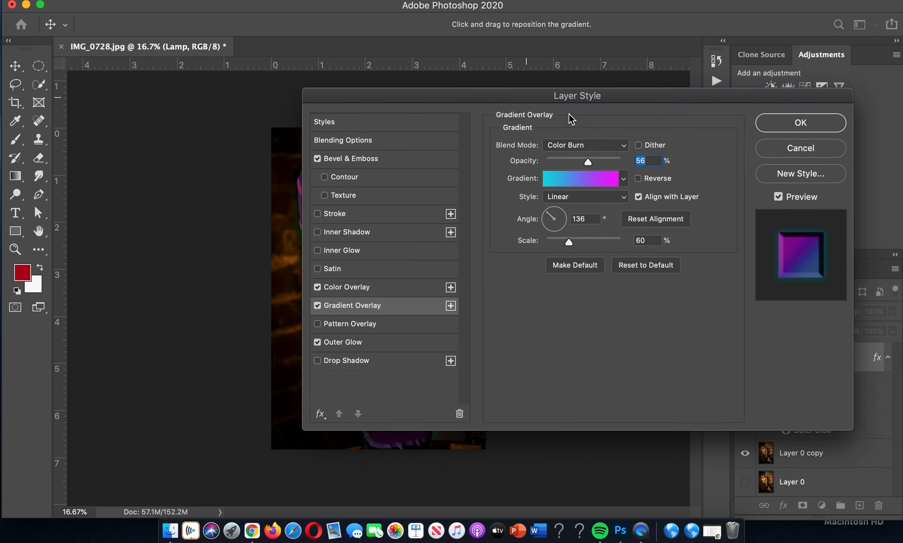
pyautogui.click(777, 127)
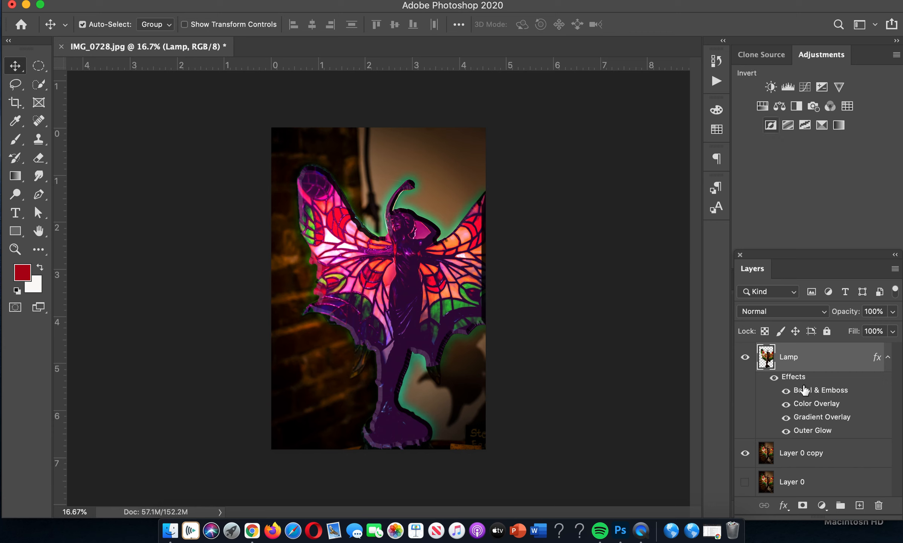
pyautogui.click(787, 417)
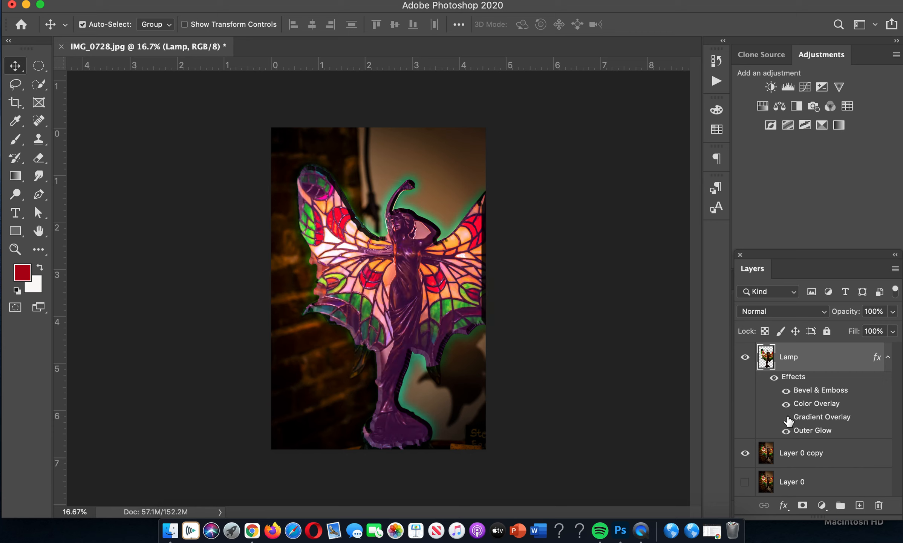
pyautogui.click(786, 417)
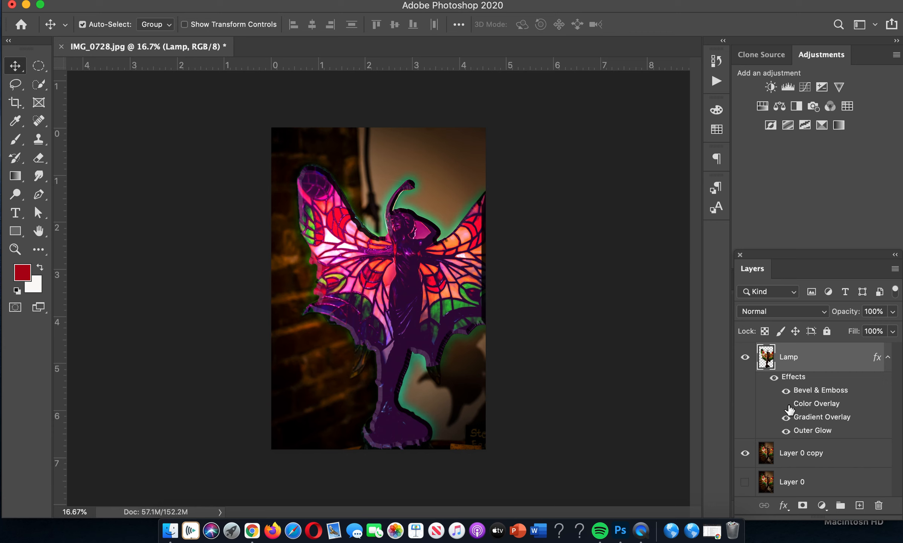
pyautogui.click(787, 404)
pyautogui.click(786, 403)
# Edit the Lamp layer's Gradient Overlay to 30% opacity and an angle of -80°, and apply the style.
pyautogui.doubleClick(804, 417)
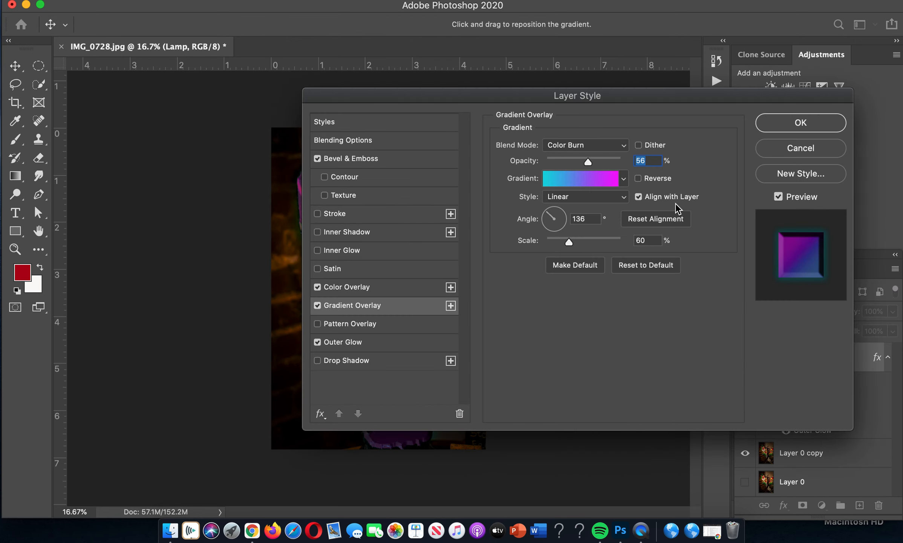
pyautogui.moveTo(614, 94); pyautogui.dragTo(774, 103)
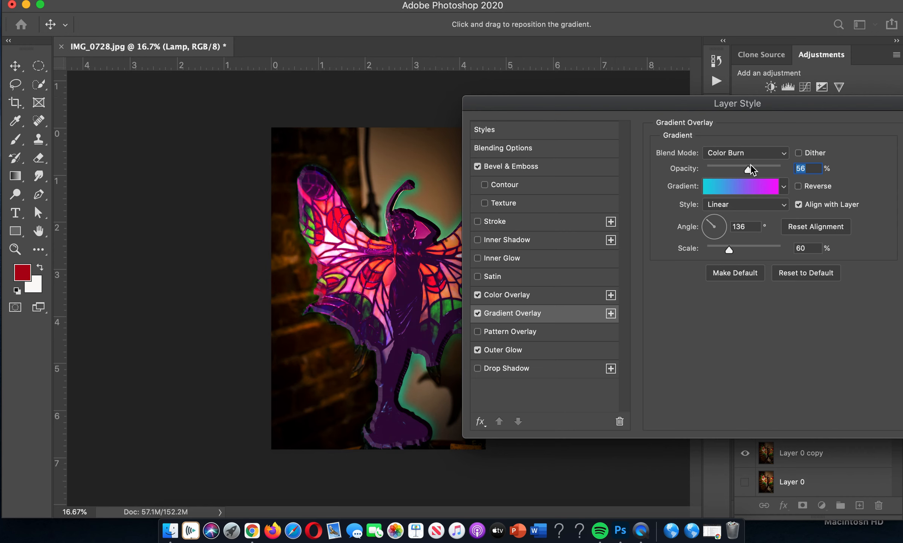
pyautogui.moveTo(746, 168); pyautogui.dragTo(753, 168)
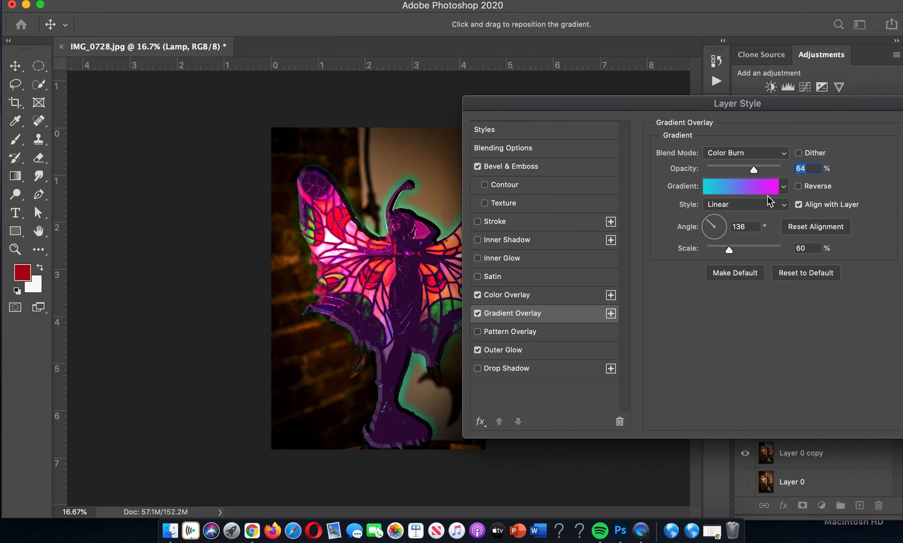
pyautogui.press('Tab')
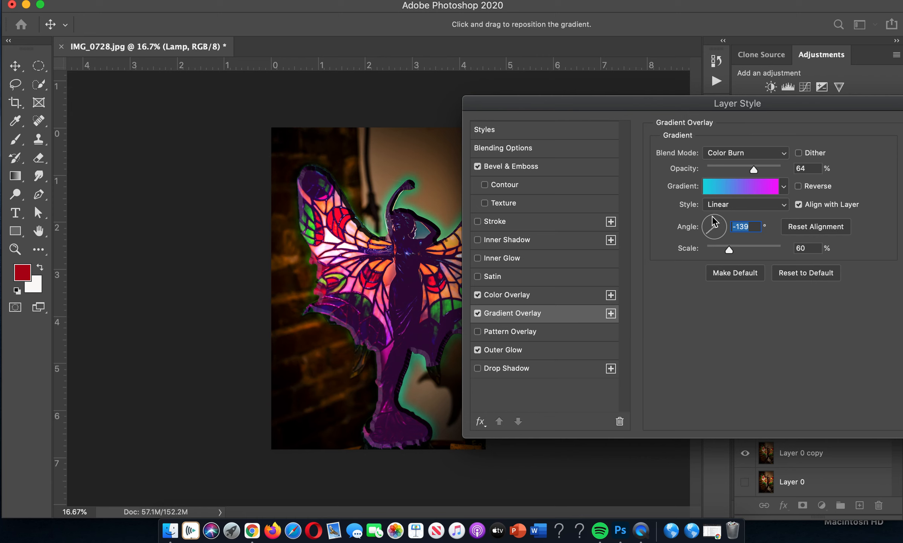
pyautogui.click(712, 217)
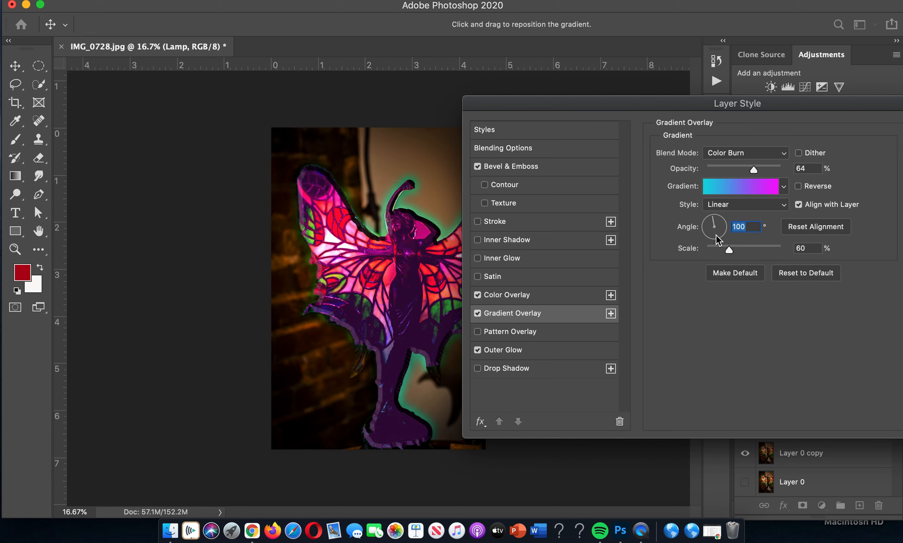
pyautogui.click(715, 228)
pyautogui.moveTo(754, 168); pyautogui.dragTo(729, 169)
pyautogui.moveTo(748, 107); pyautogui.dragTo(446, 105)
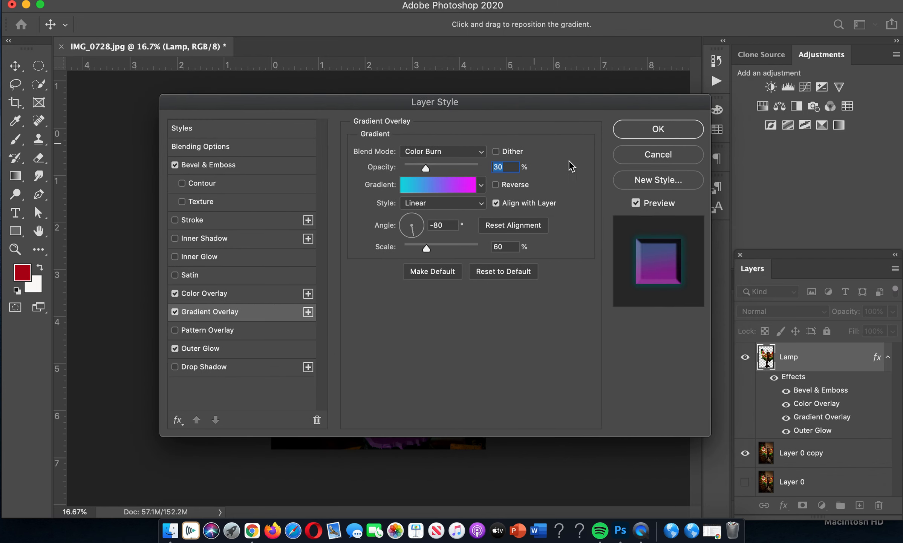
pyautogui.click(627, 133)
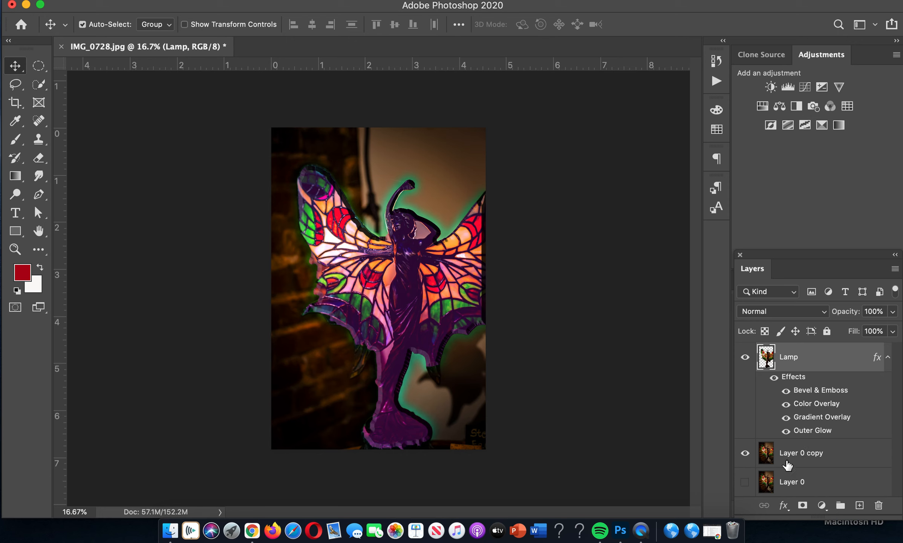
# Add a layer mask to the Lamp layer and paint black with a 400 px brush across the figure's torso and right wing.
pyautogui.click(803, 505)
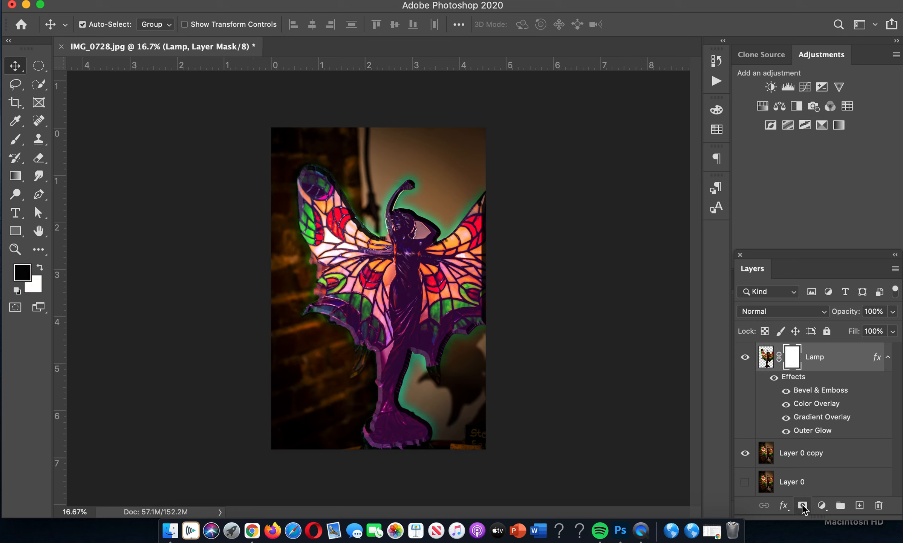
pyautogui.click(15, 139)
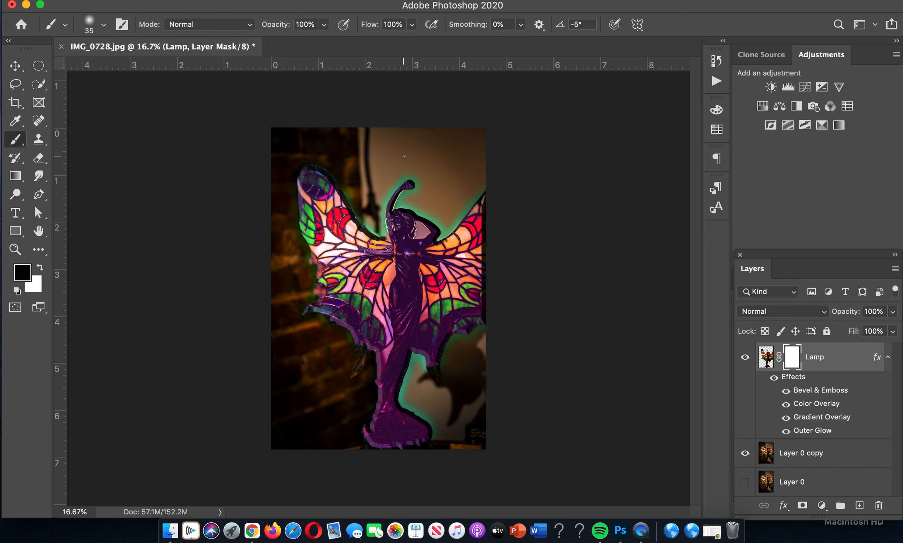
pyautogui.press(']')
pyautogui.press(']')
pyautogui.press(']')
pyautogui.press(']')
pyautogui.moveTo(431, 233)
pyautogui.mouseDown()
pyautogui.moveTo(379, 327)
pyautogui.moveTo(441, 263)
pyautogui.moveTo(448, 294)
pyautogui.moveTo(430, 356)
pyautogui.mouseUp()
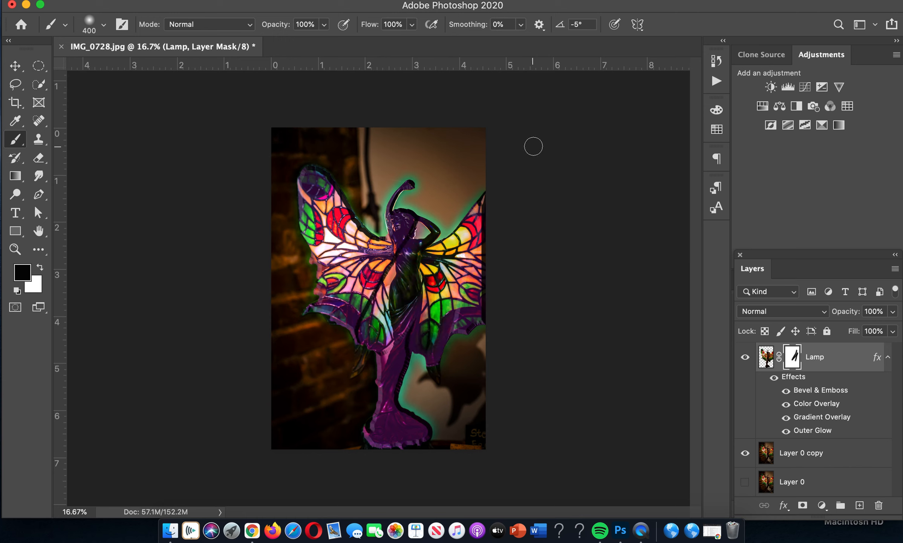
# Hide the Lamp layer's Bevel & Emboss effect and paint black on the mask over the upper left wing.
pyautogui.click(785, 390)
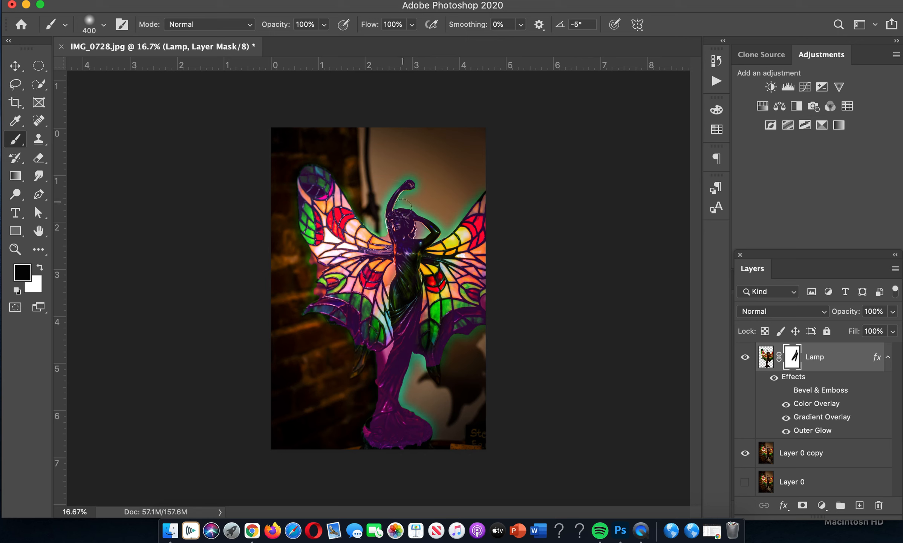
pyautogui.moveTo(374, 245)
pyautogui.mouseDown()
pyautogui.moveTo(335, 276)
pyautogui.moveTo(377, 221)
pyautogui.moveTo(293, 273)
pyautogui.moveTo(329, 210)
pyautogui.moveTo(305, 194)
pyautogui.mouseUp()
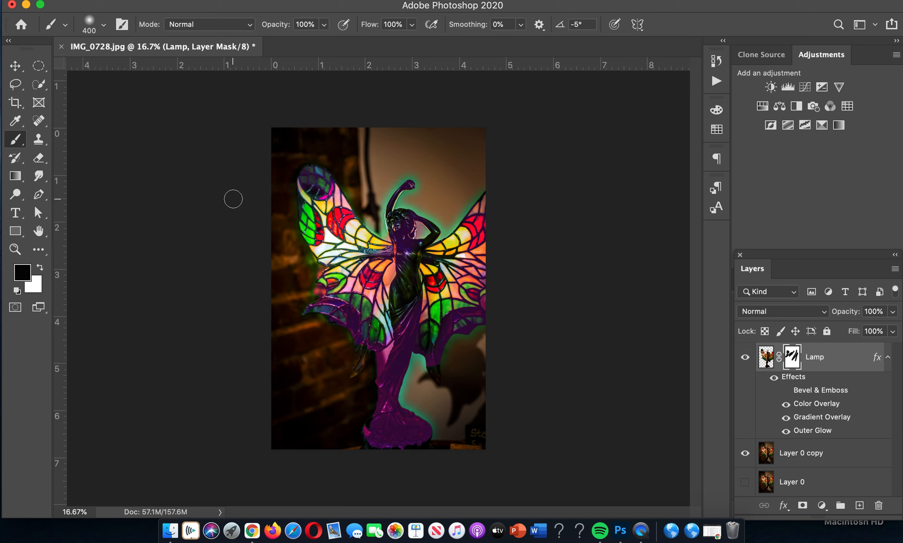
# Switch the brush to white and paint on the Lamp mask over the figure's body and head to restore the purple styling.
pyautogui.click(39, 268)
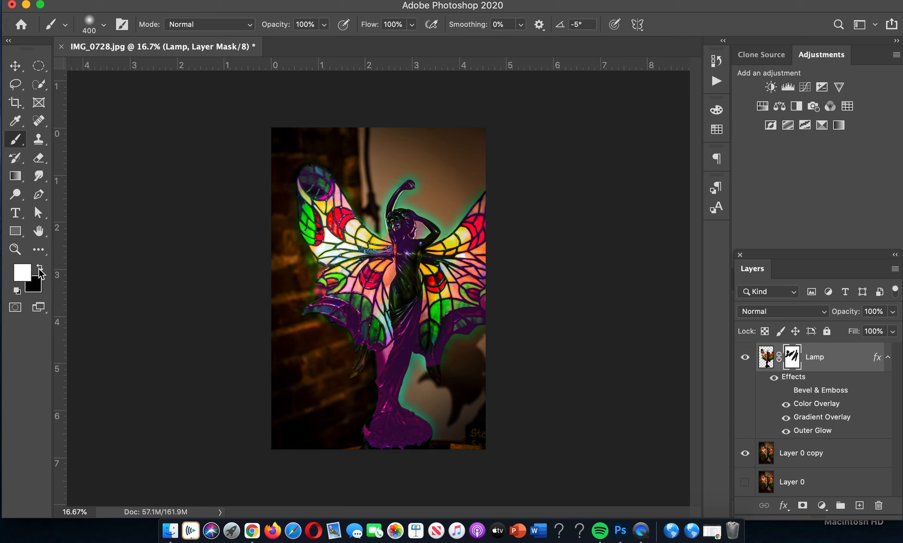
pyautogui.moveTo(398, 259)
pyautogui.mouseDown()
pyautogui.moveTo(393, 343)
pyautogui.moveTo(426, 191)
pyautogui.moveTo(427, 275)
pyautogui.moveTo(429, 264)
pyautogui.moveTo(388, 217)
pyautogui.moveTo(408, 188)
pyautogui.mouseUp()
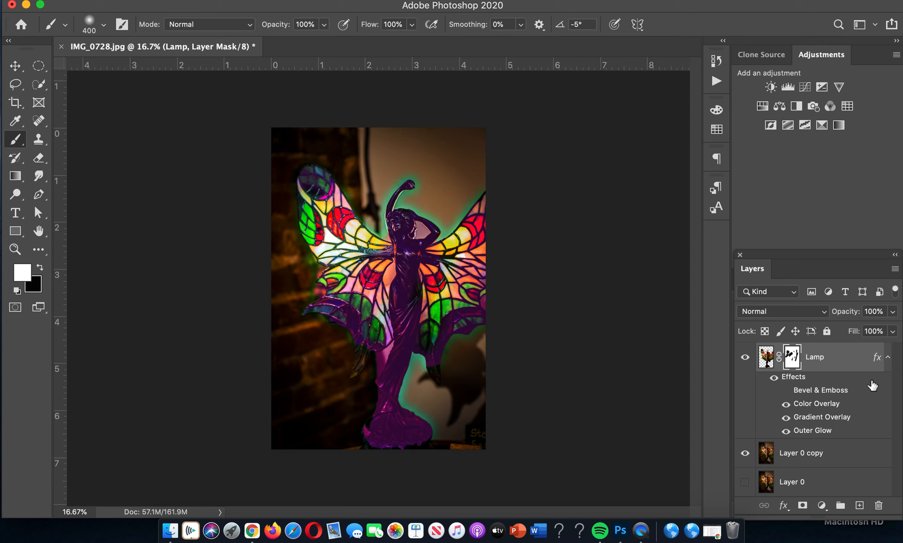